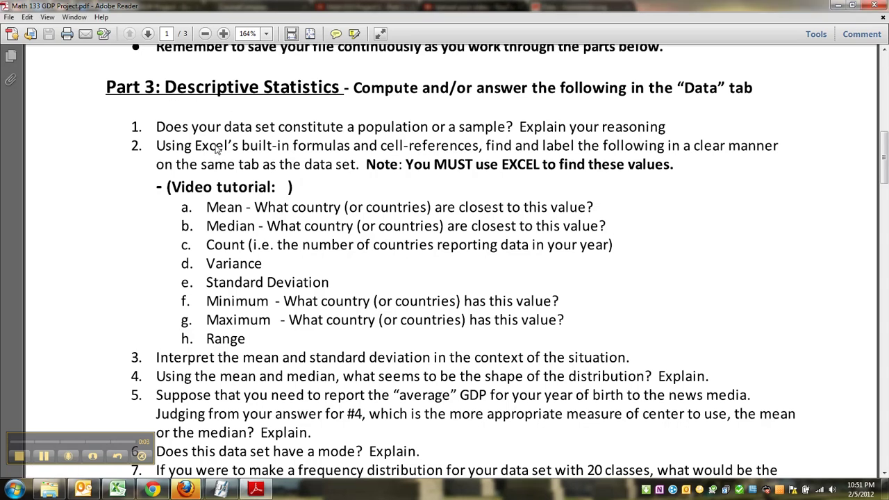
Switch to the project workbook in Excel, restore it to a smaller window over the PDF instructions and widen it to show columns A to K
click(120, 489)
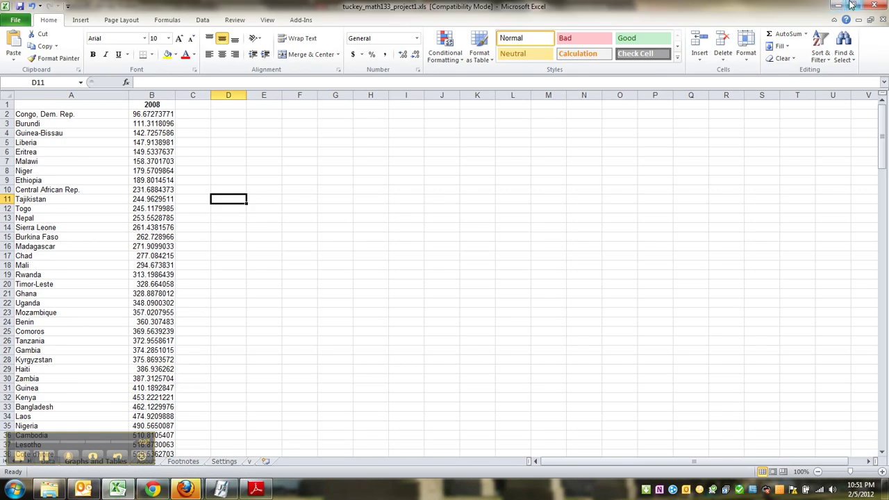
click(854, 5)
drag(640, 120, 517, 97)
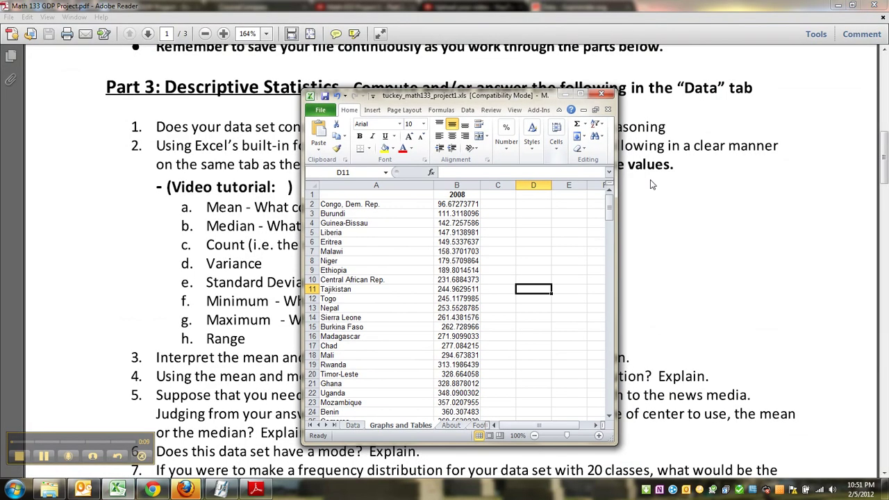
drag(615, 203, 824, 204)
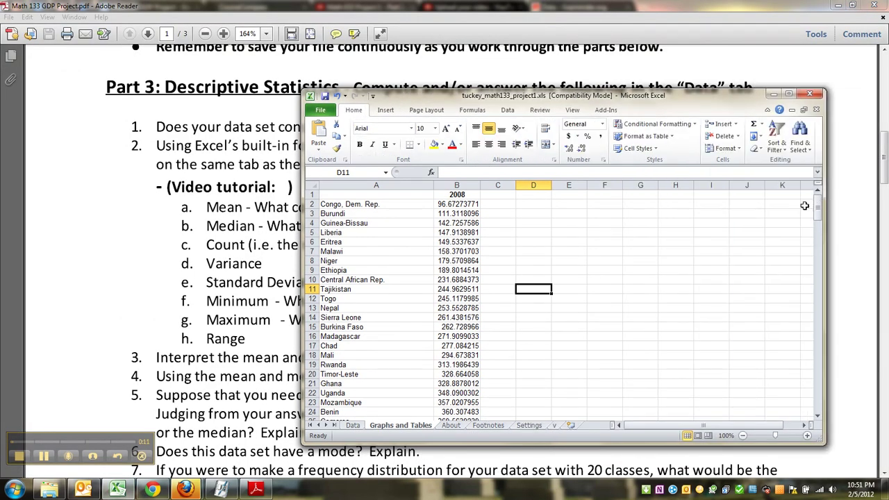
click(541, 203)
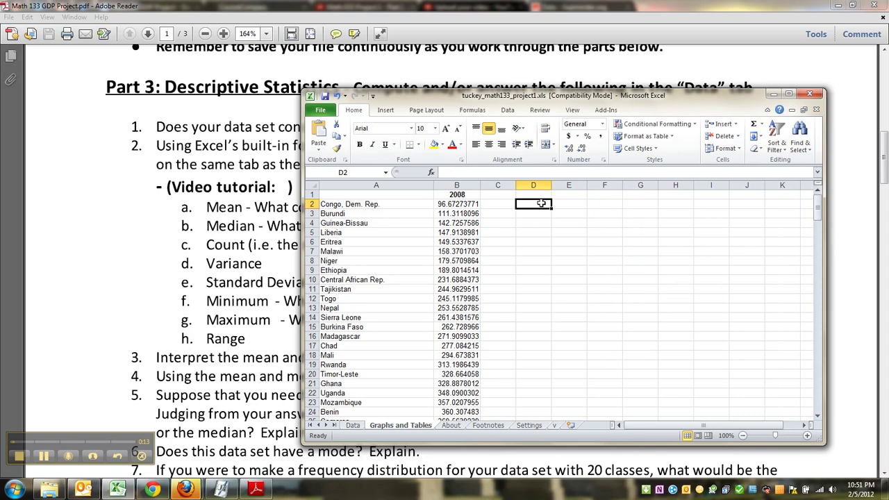
text(1.)
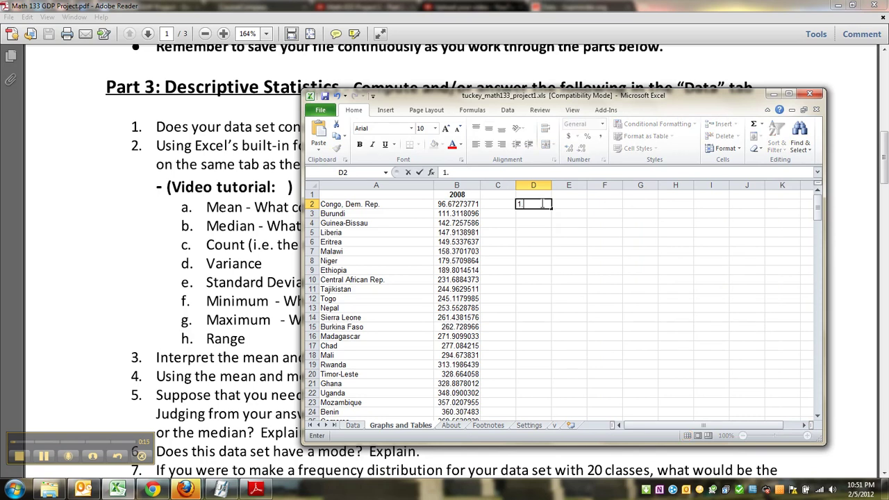
key(Up)
key(ctrl+b)
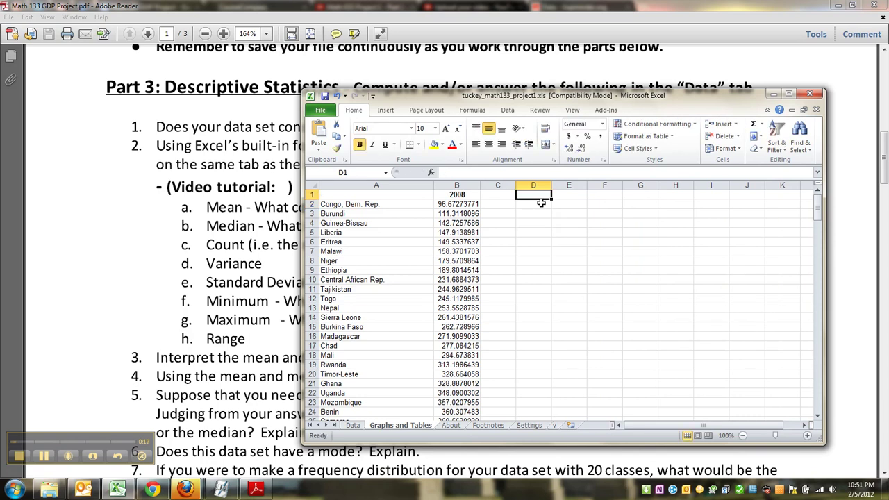
text(1.)
key(Tab)
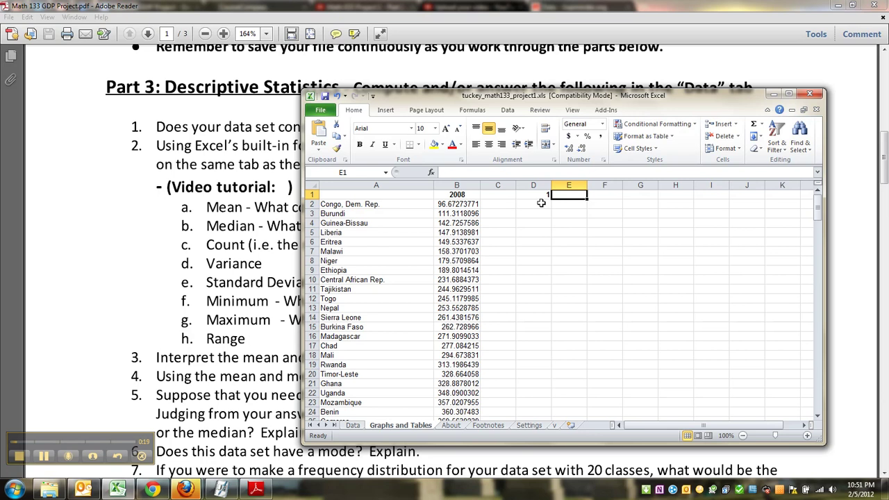
click(540, 195)
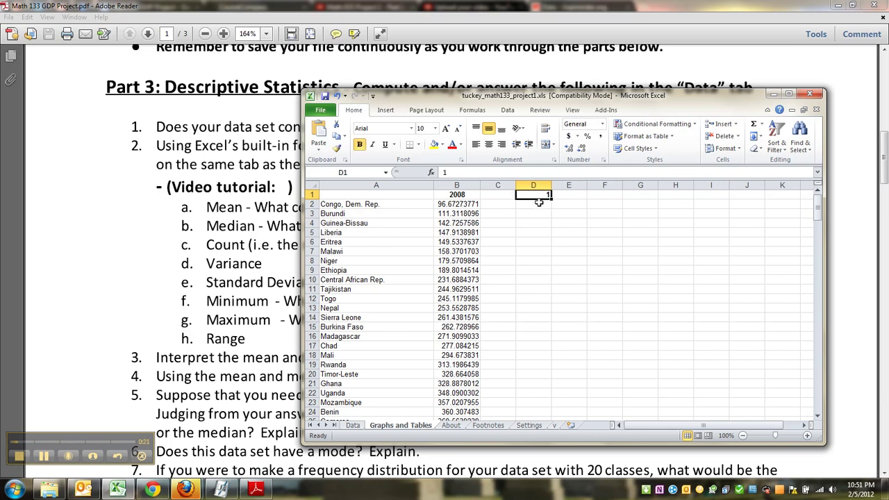
Enter the label "#1" in cell D2 in bold and clear the stray number in D1
click(538, 202)
text(#1)
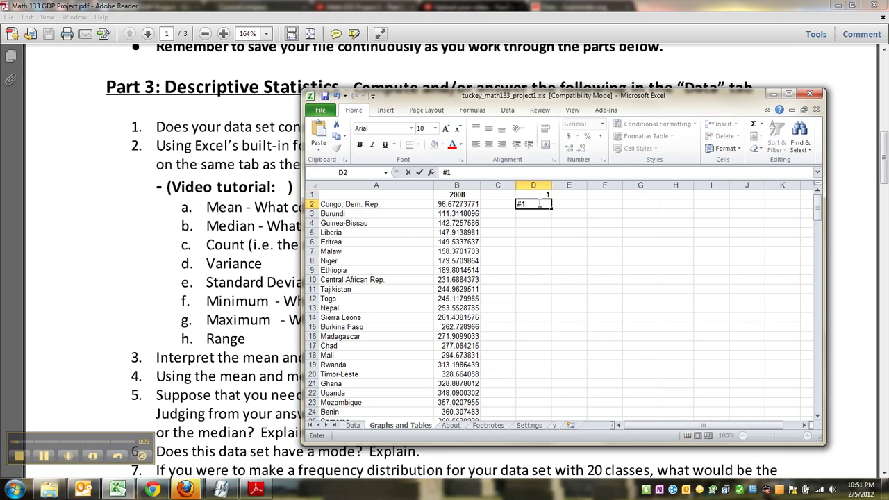
key(Up)
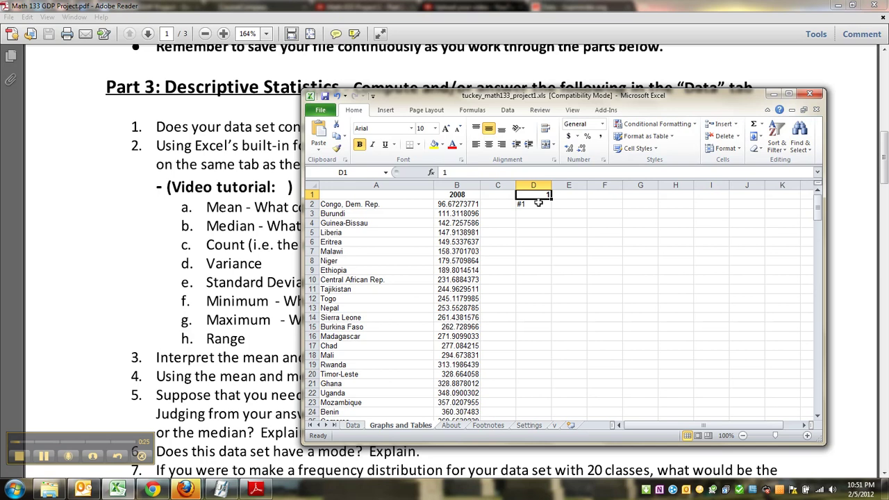
key(Down)
key(ctrl+b)
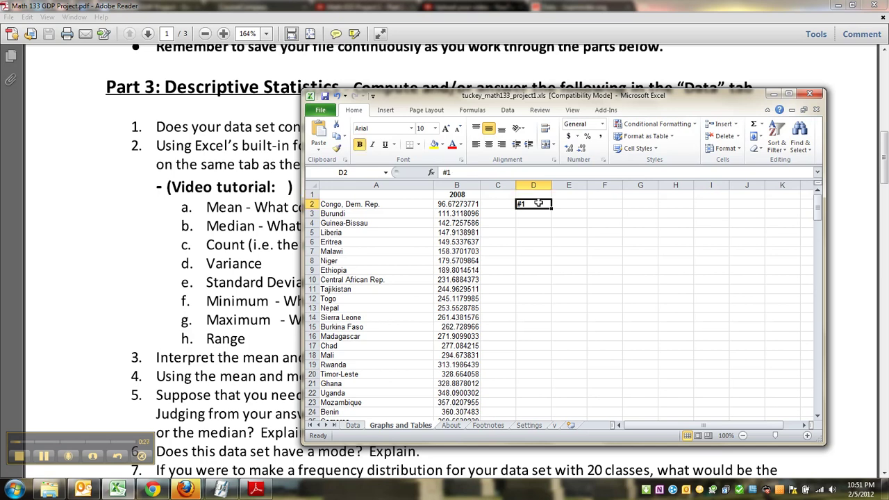
key(Down)
key(Right)
key(Up)
key(Left)
key(Right)
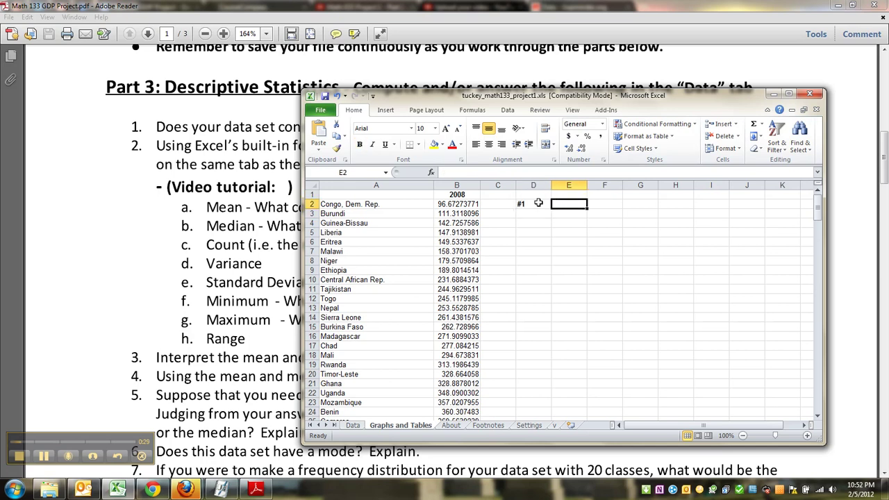
Enter the bold placeholder answer "Answer in words... blah blah blah" in cell E2 beside the #1 label
key(ctrl+b)
text(asnwers)
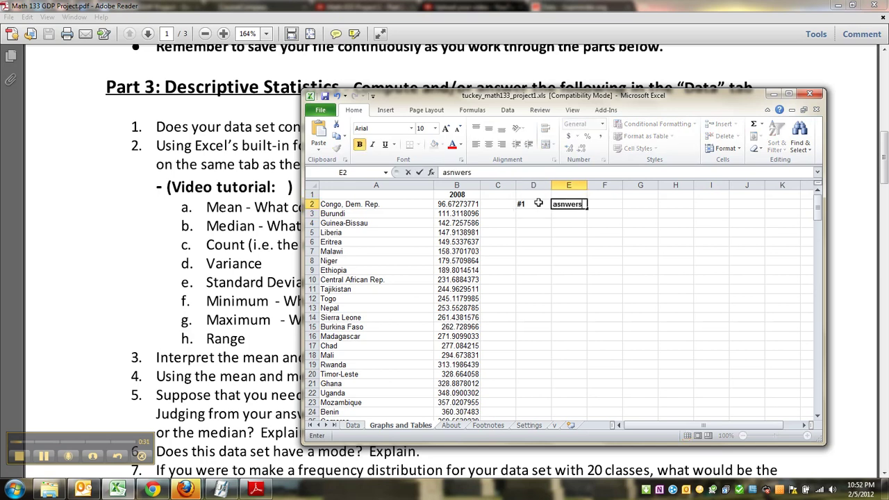
text(Answe)
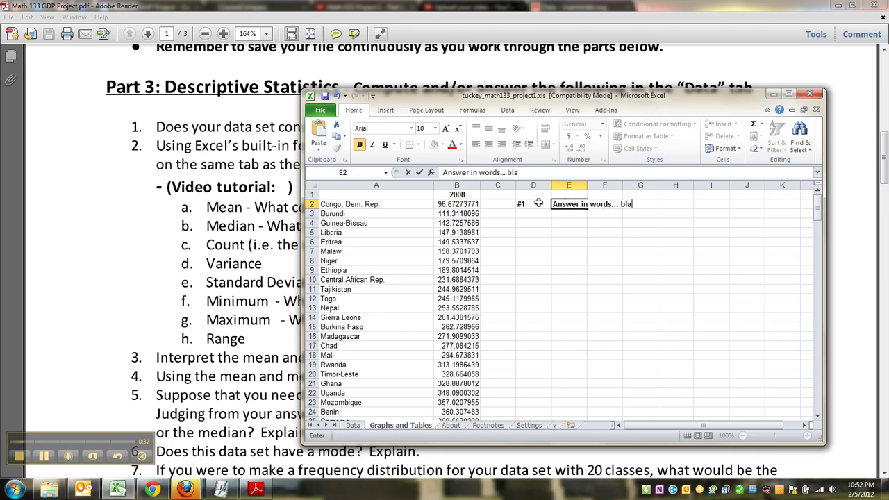
key(BackSpace)
key(BackSpace)
key(BackSpace)
text(b;l)
key(BackSpace)
text(h)
key(Return)
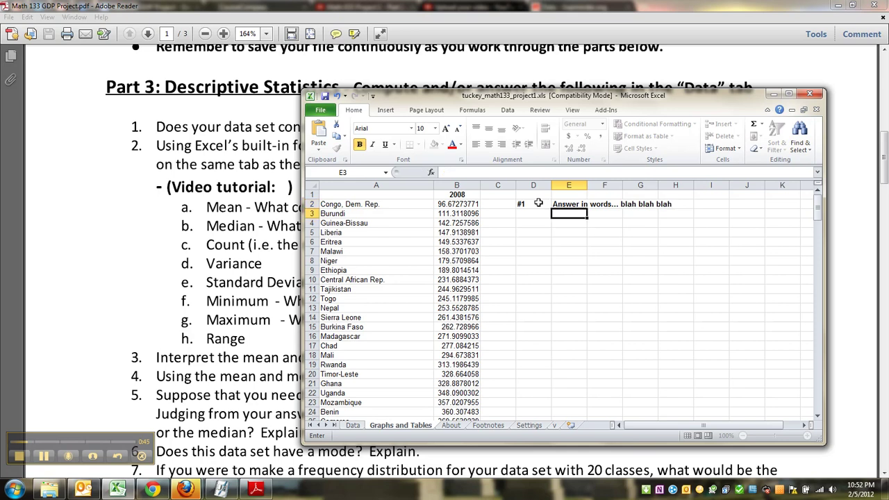
Narrow column D to fit the #1 label and toggle bold on the answer text in E2
drag(551, 185, 526, 185)
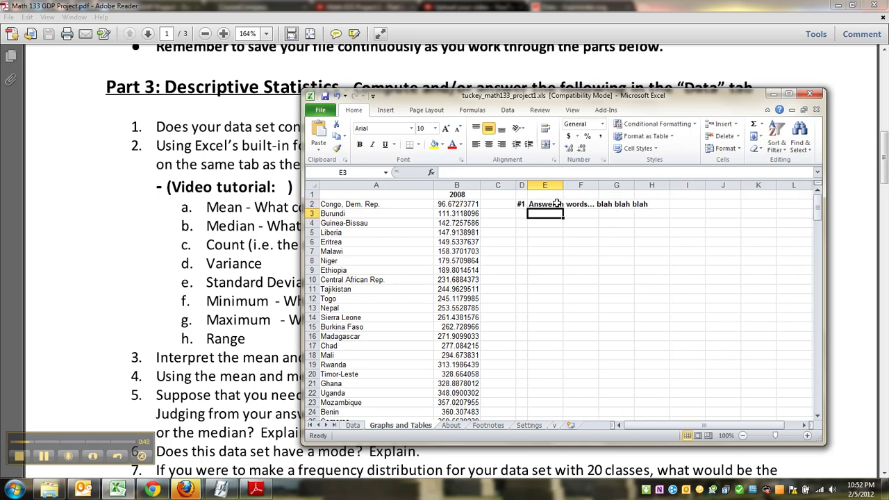
click(554, 202)
key(ctrl+b)
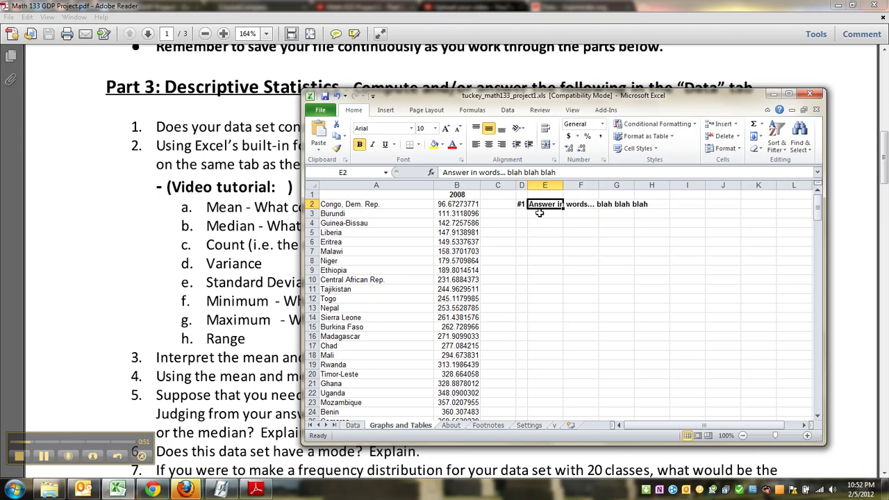
key(ctrl+b)
key(ctrl+b)
Maximize the workbook window, check the question list in the PDF in Adobe Reader, and return to Excel
click(787, 93)
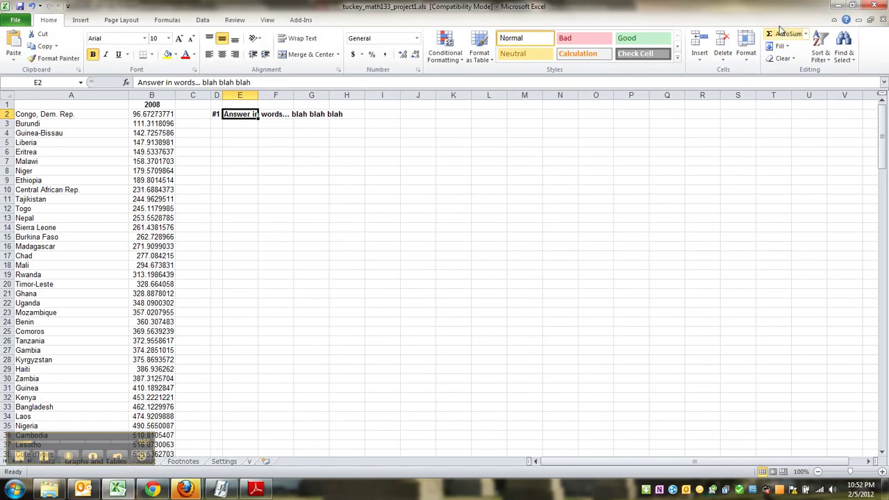
click(837, 6)
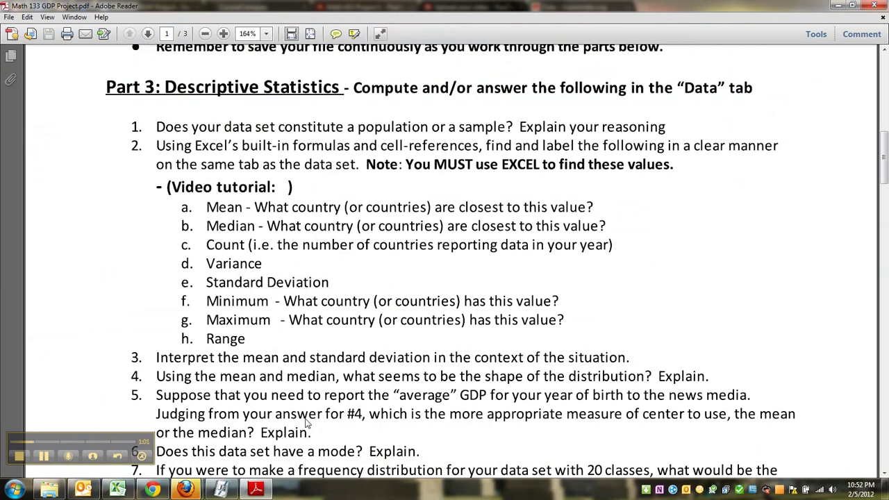
click(129, 488)
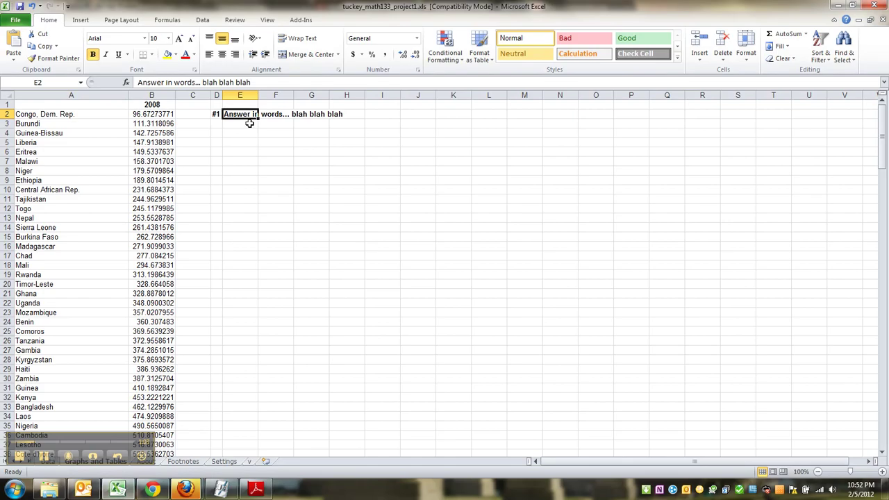
Insert a text box from about D4 to J12 below the cell answer, containing "#1: Answer yada yada yada"
click(232, 125)
click(218, 114)
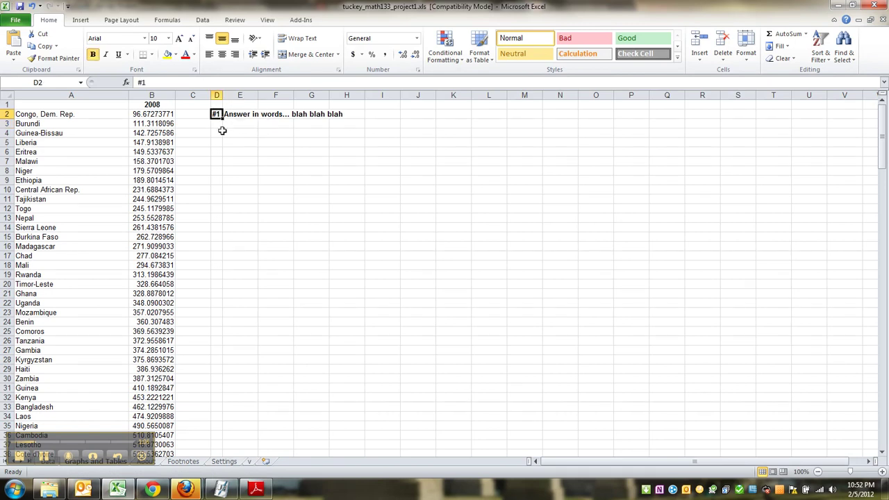
click(217, 132)
click(80, 20)
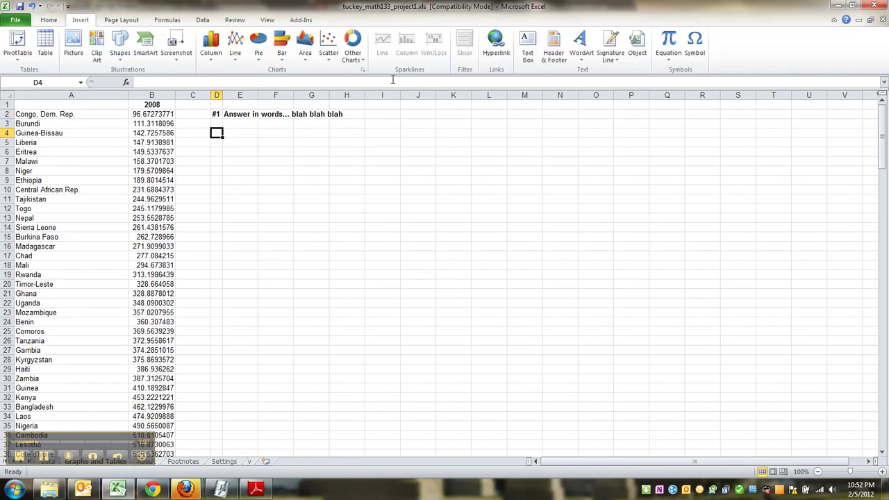
click(534, 53)
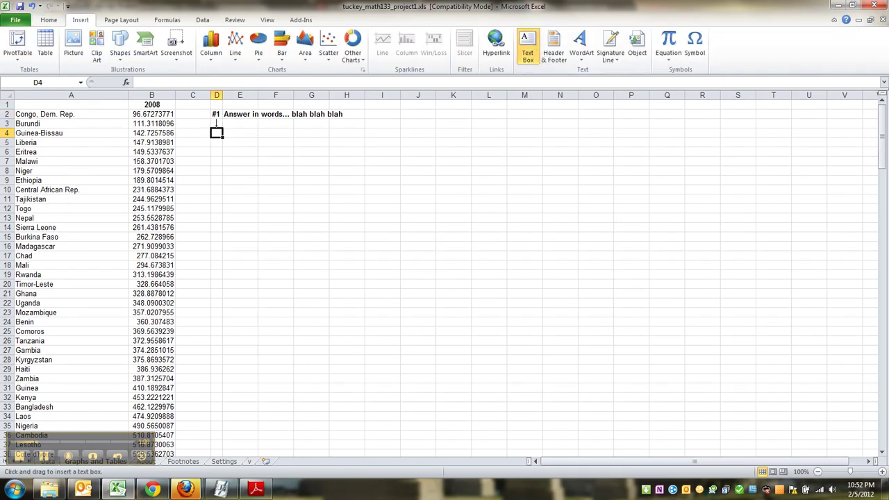
mouse_move(218, 128)
mouse_down()
mouse_move(379, 207)
mouse_move(420, 216)
mouse_up()
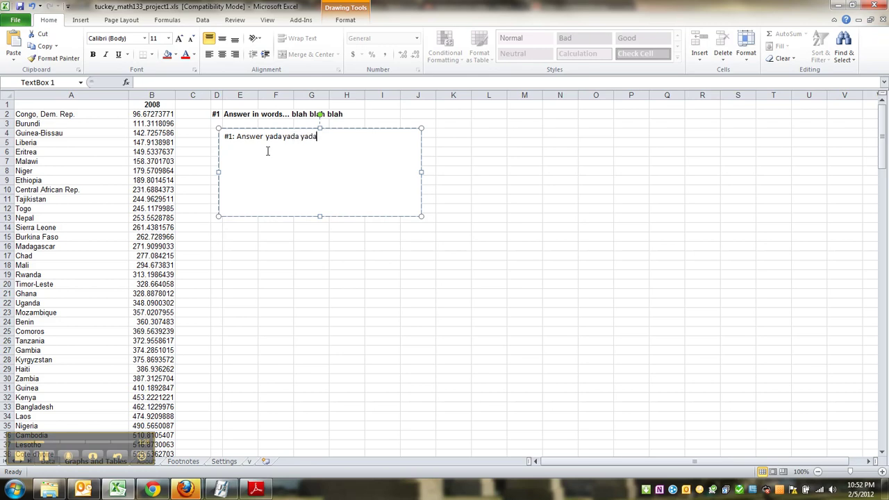
click(338, 265)
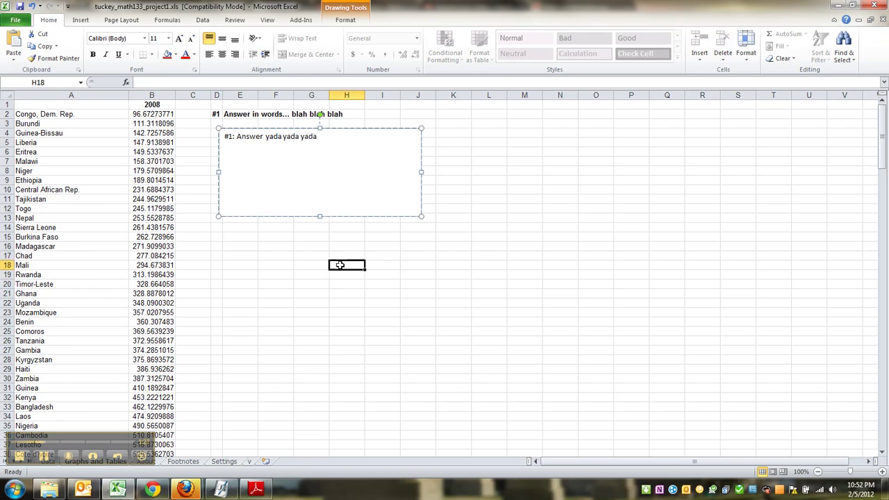
Resize the text box to span about D4 to O6 and append the placeholder text "asdasdfasdasd asdasdasdasdad" to its answer
click(397, 202)
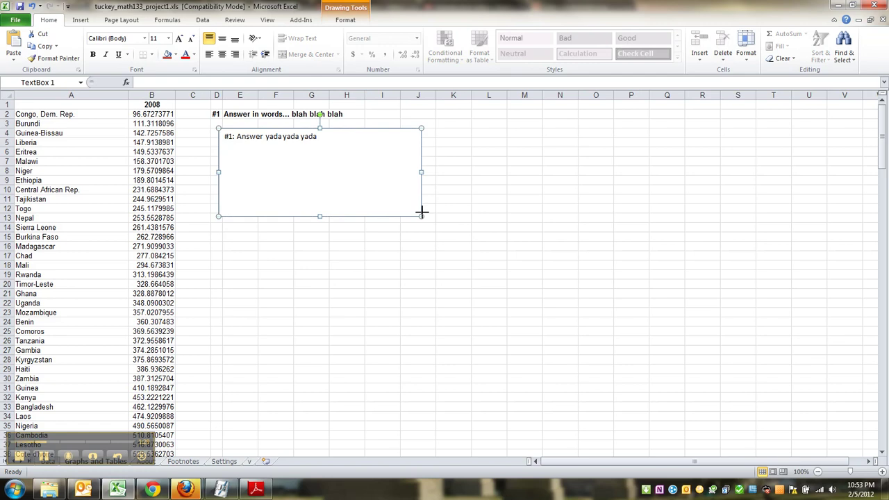
drag(421, 213, 593, 154)
click(354, 203)
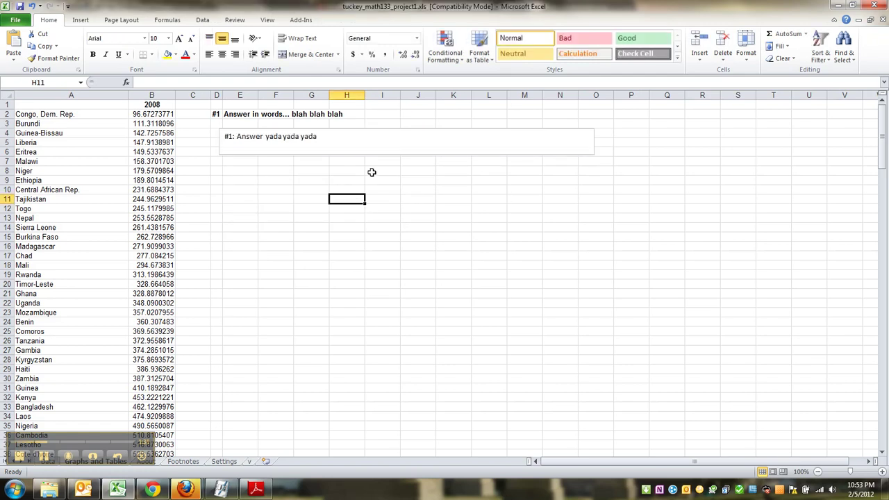
click(366, 136)
text(asdasdfasdasd asdasdasdasdad)
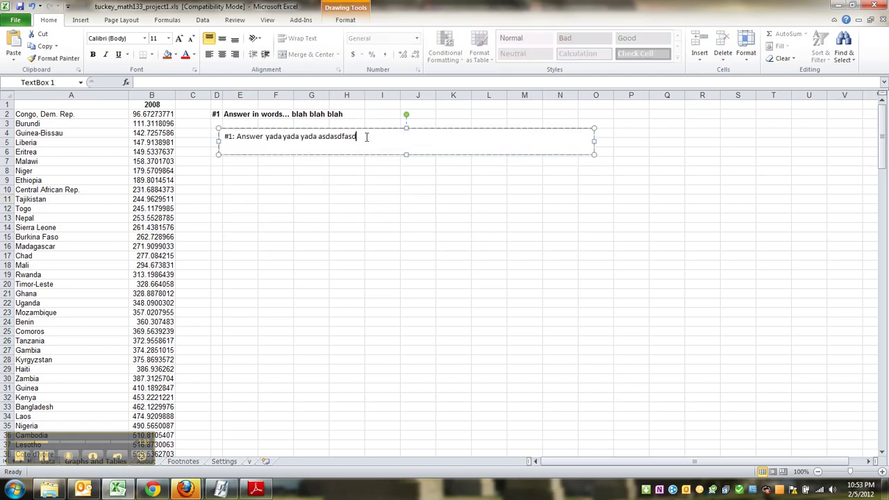
click(396, 194)
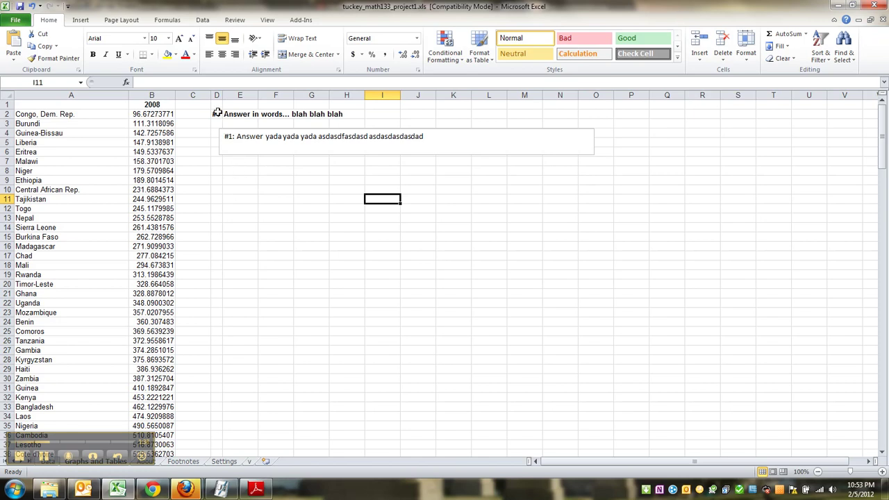
Clear the cell-based #1 label and answer from D2:F3, and enter the label "#2" in cell E8 below the text box
drag(217, 112, 278, 115)
key(Delete)
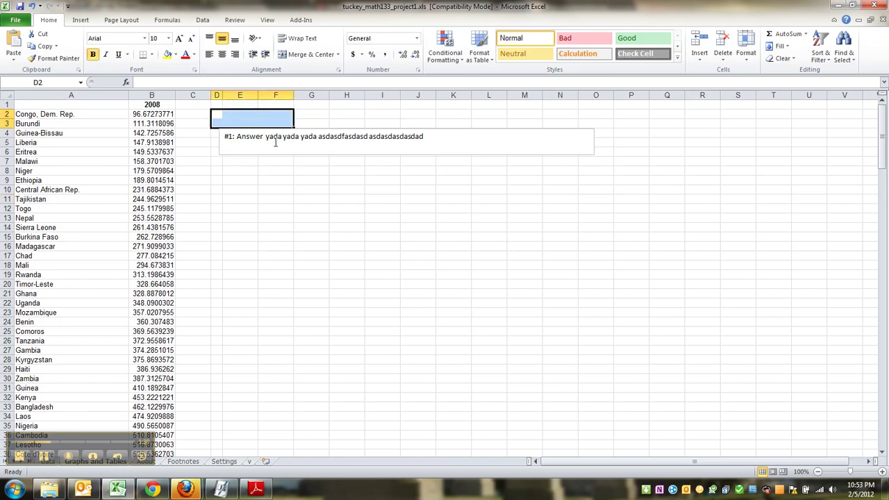
click(242, 161)
click(241, 171)
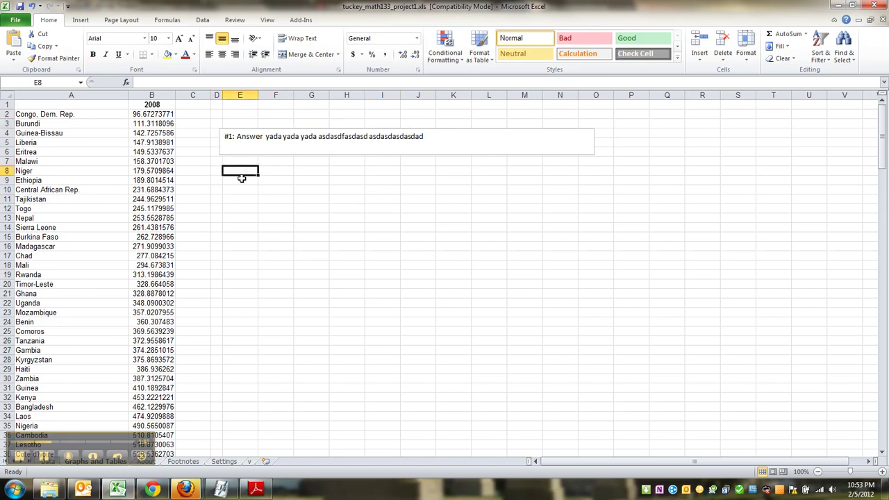
text(#2)
click(241, 178)
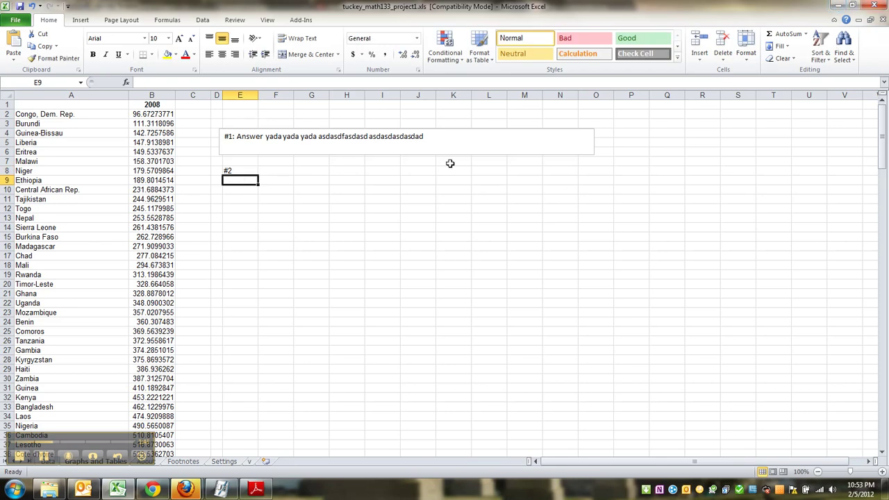
Switch to the project PDF in Adobe Reader to review the statistics required for question 2
click(271, 151)
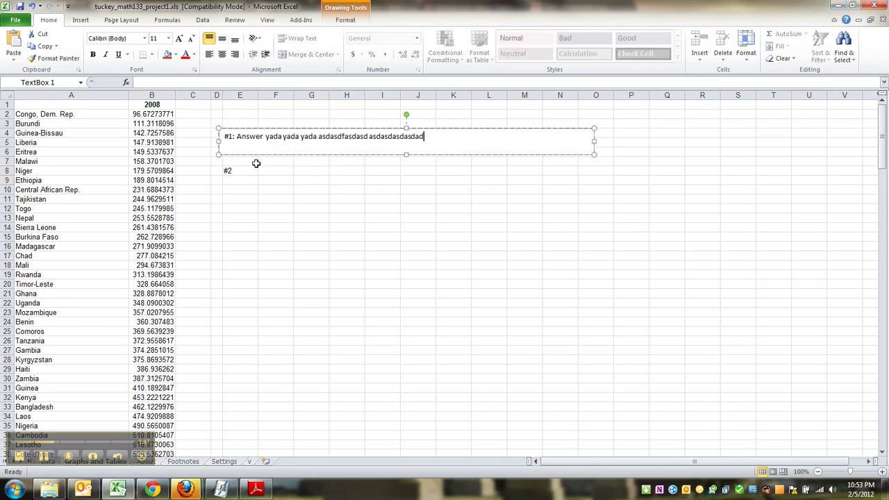
click(236, 114)
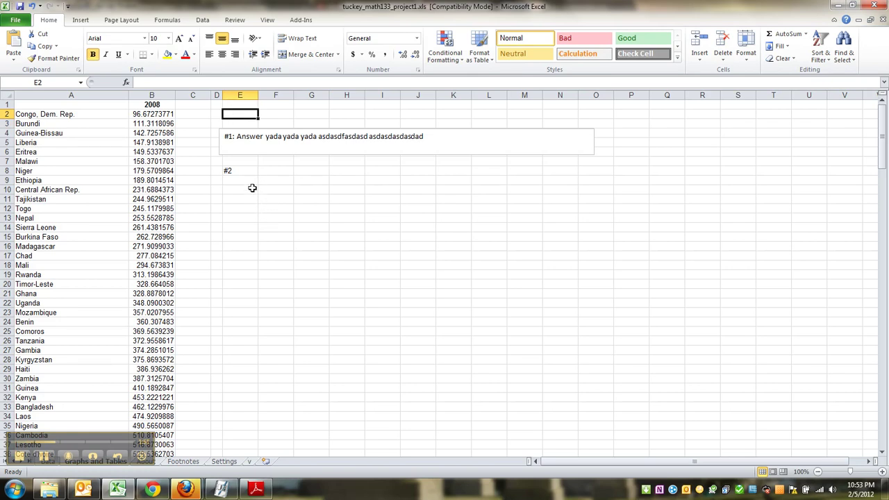
click(839, 7)
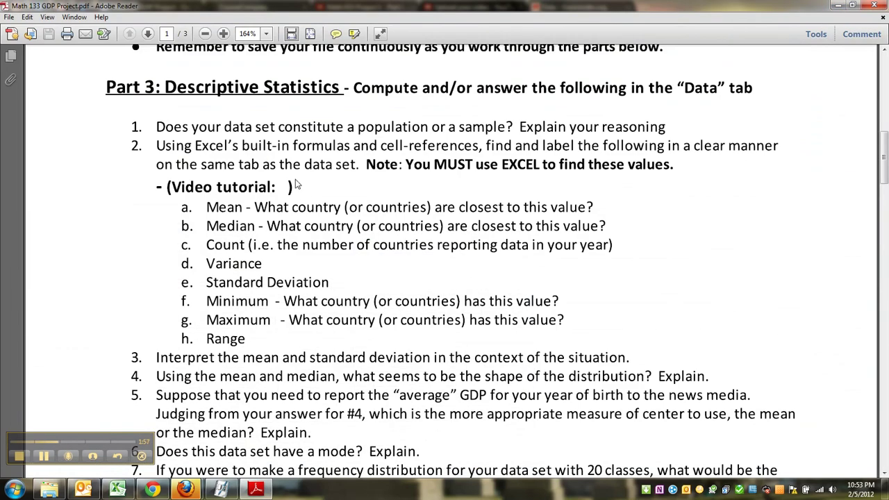
Review the question 2 statistics list in the PDF, switch back to the Excel workbook, and enter a bold "Mean" label in cell E9
scroll(284, 193, down, 1)
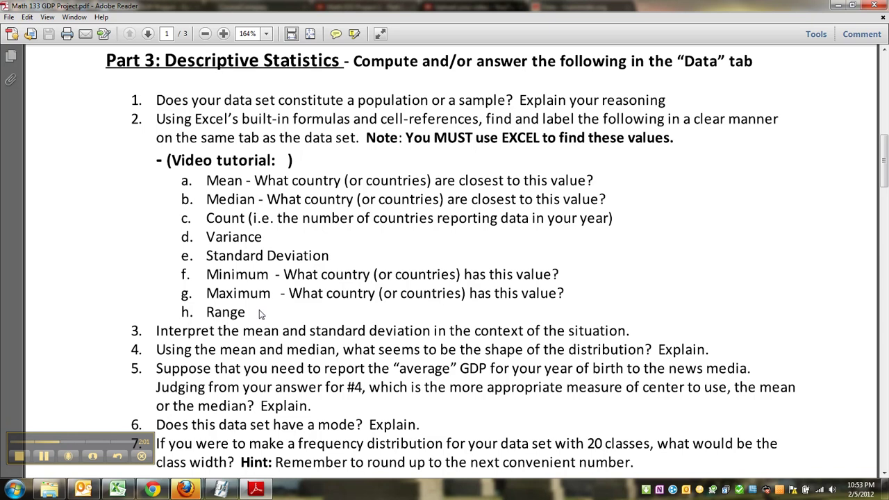
scroll(259, 314, up, 1)
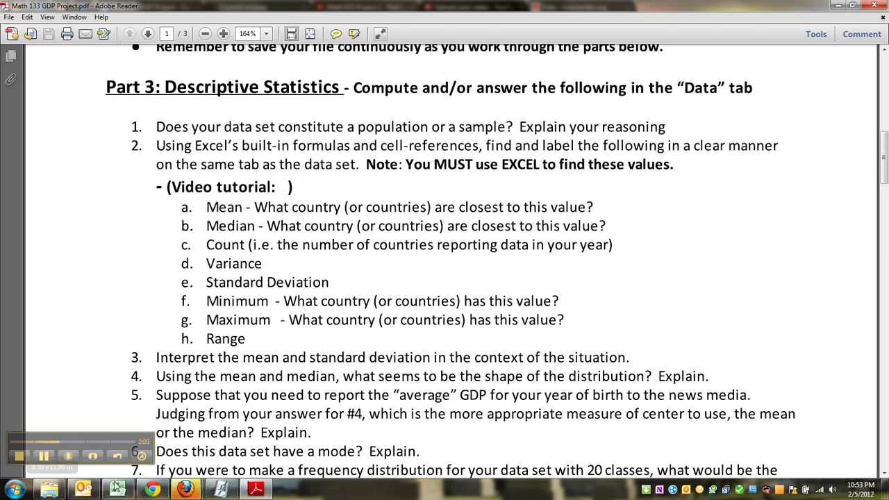
click(117, 489)
click(266, 172)
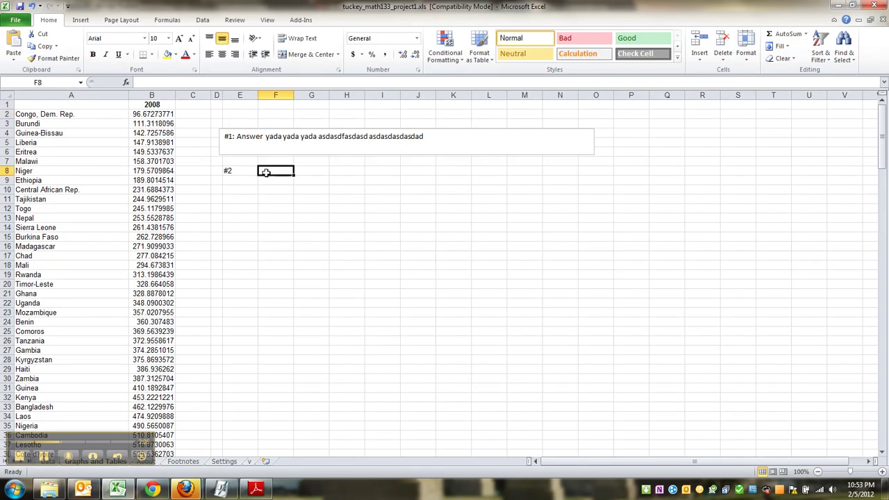
click(234, 181)
key(ctrl+b)
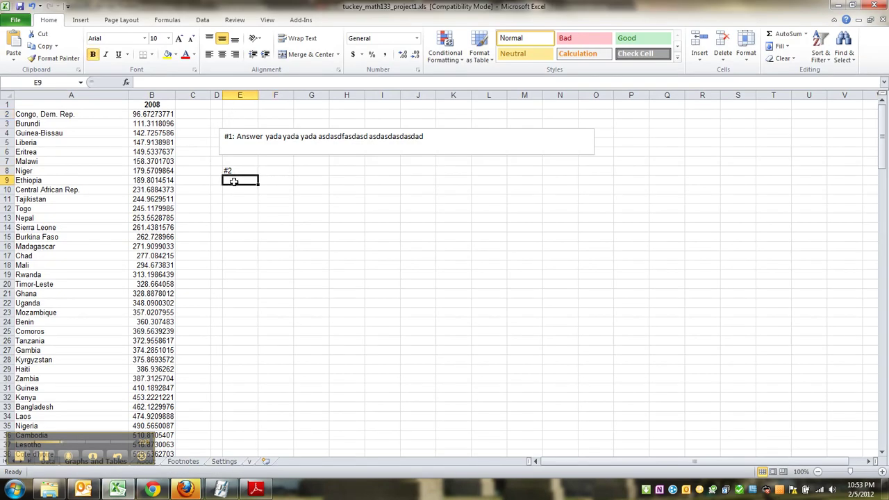
text(Mean)
Calculate the mean of the 2008 values in F9 with =AVERAGE(B2:B171) and review the range in the formula
key(Tab)
text(=AVERG)
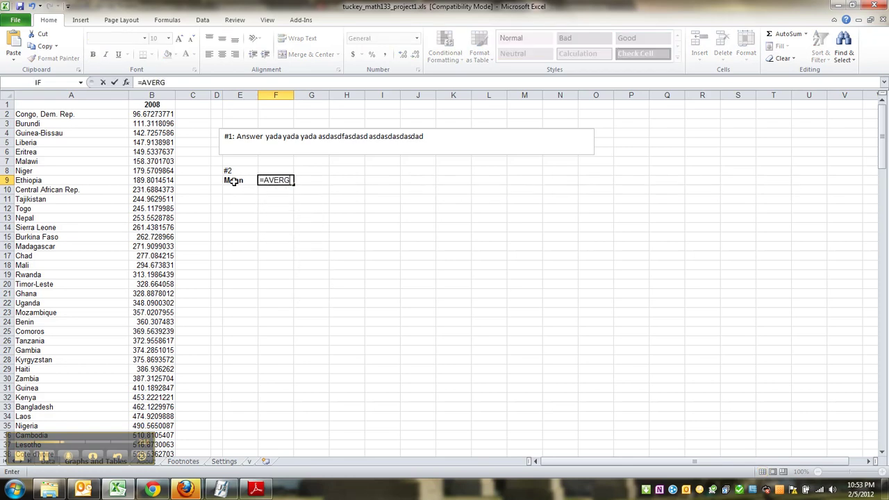
key(BackSpace)
text(AGE()
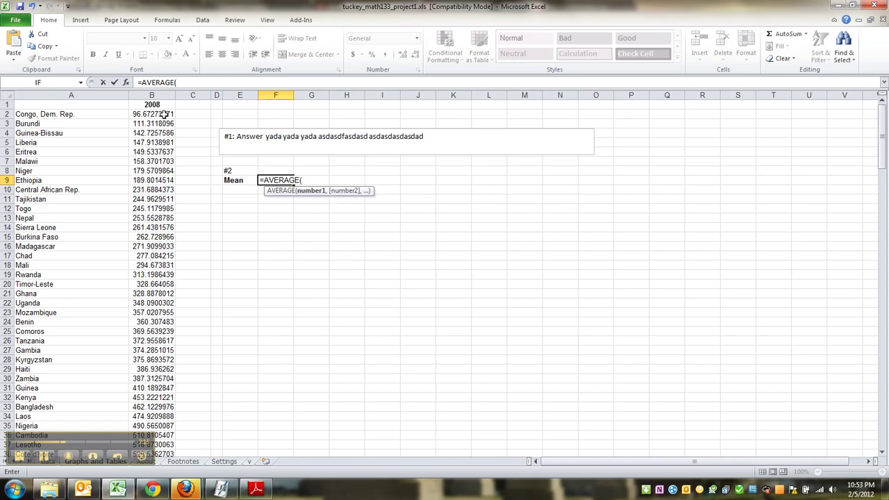
drag(165, 113, 146, 279)
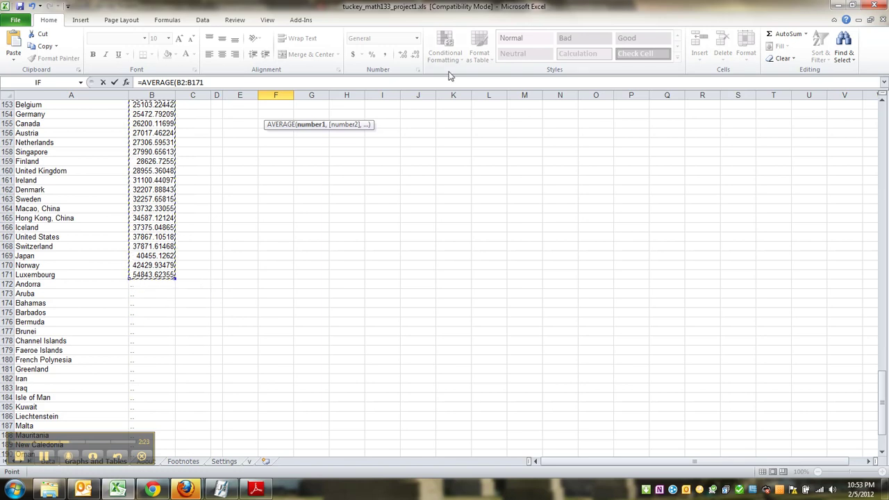
text())
key(Return)
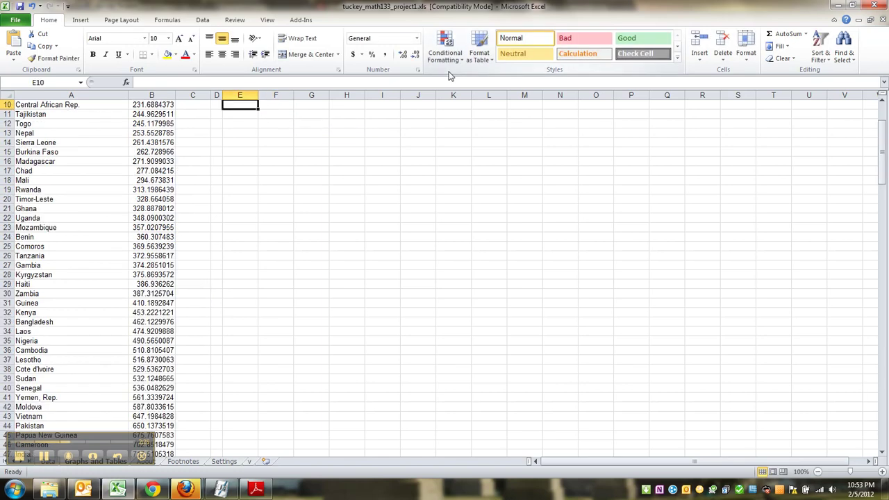
scroll(388, 174, up, 3)
click(276, 179)
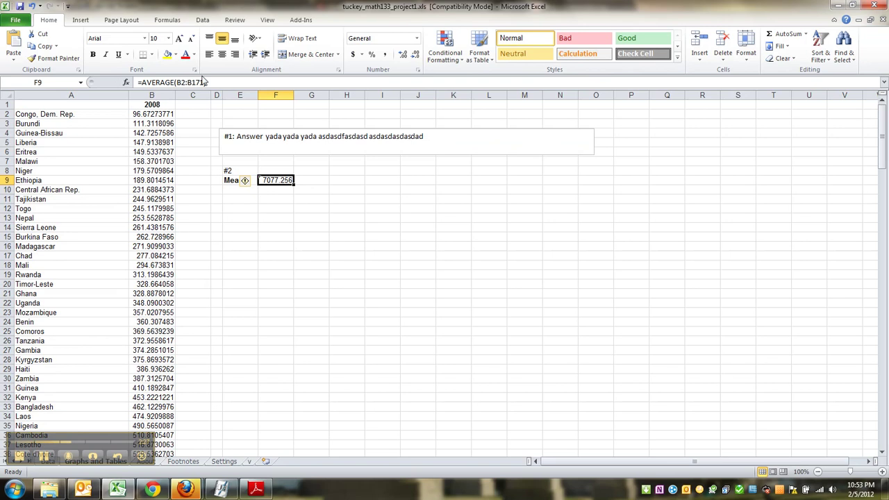
click(204, 83)
drag(205, 83, 193, 82)
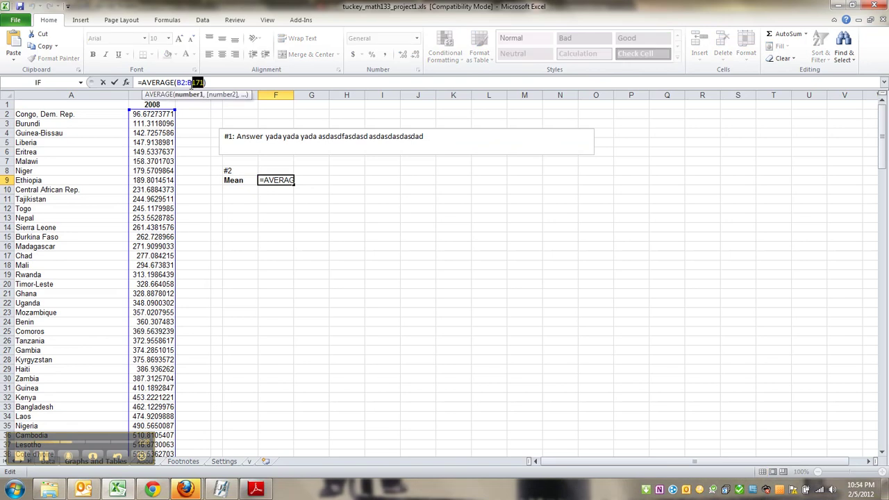
key(Return)
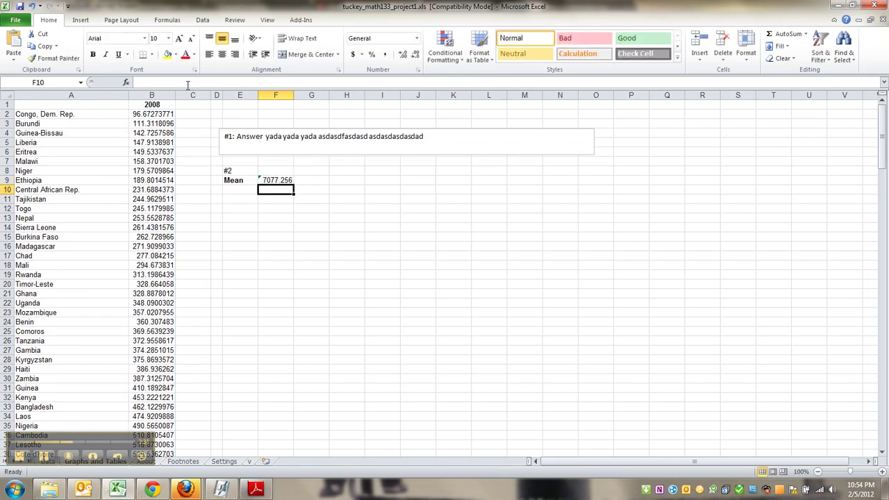
Change the range of the mean formula in F9 to B2:B200 and check it against the rows at the end of the data
click(276, 180)
drag(201, 83, 192, 82)
text(200)
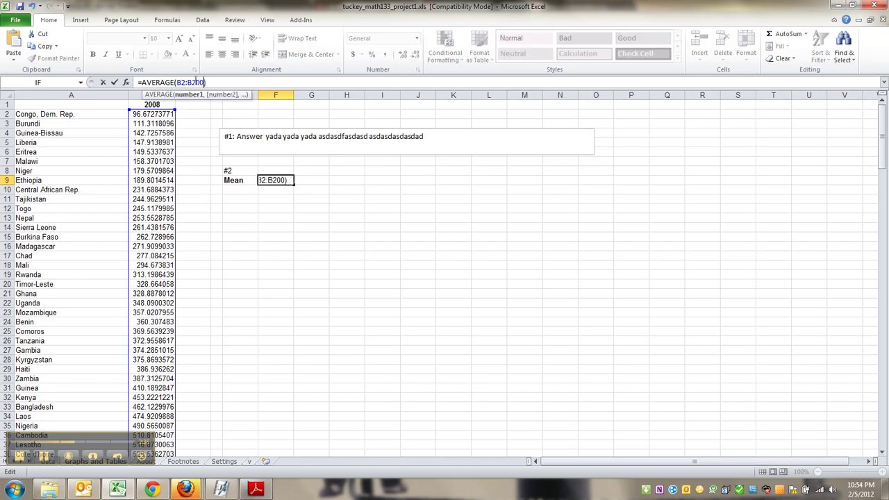
key(ctrl+Return)
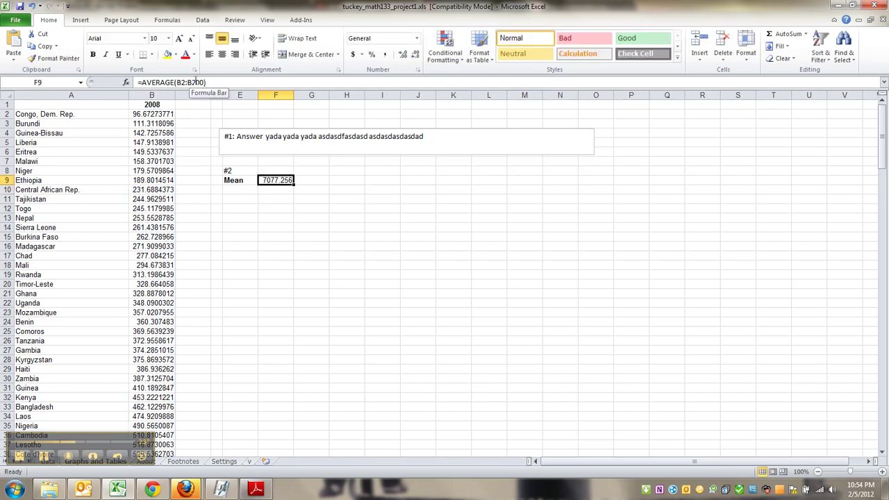
scroll(223, 178, down, 7)
click(205, 82)
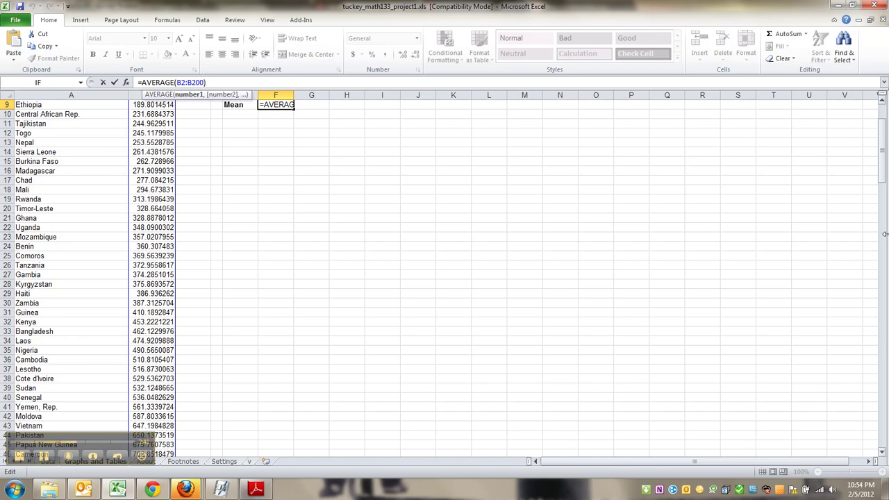
drag(880, 164, 886, 426)
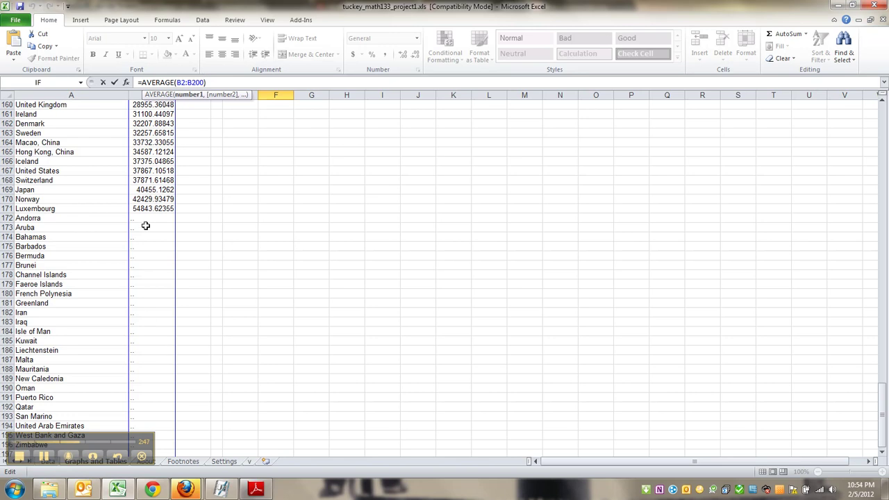
drag(883, 395, 874, 111)
key(Return)
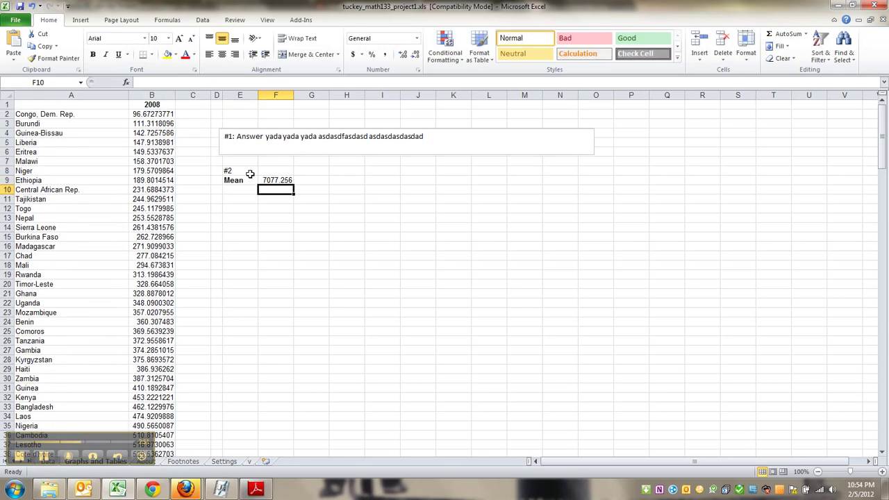
Enter the label "Median" in E10 and make the label cells E9:E19 bold
text(Median)
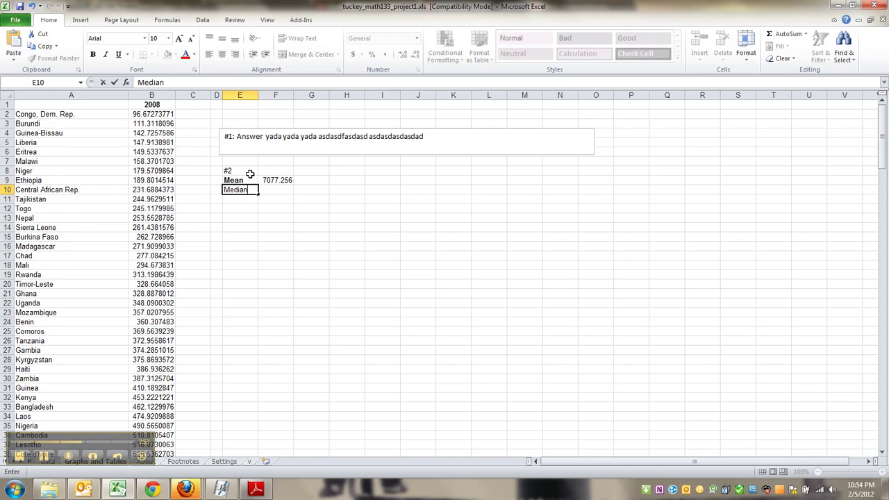
key(Return)
drag(235, 178, 248, 277)
key(ctrl+b)
key(ctrl+b)
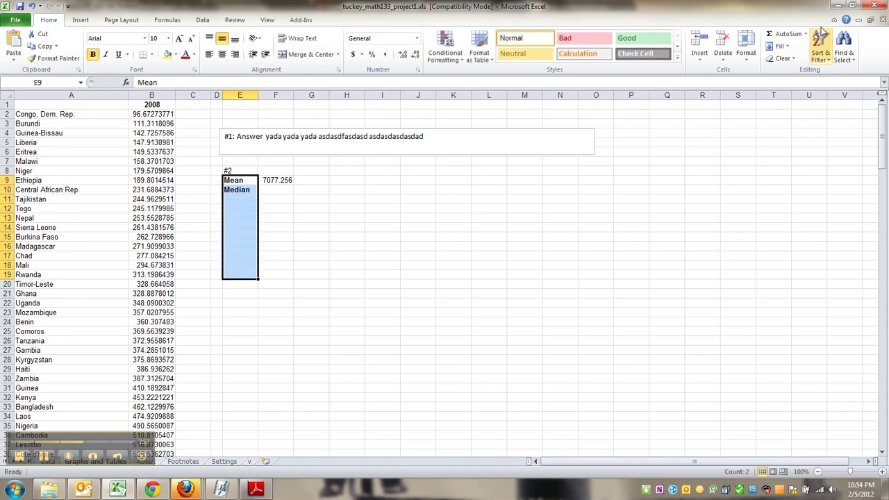
Consult the project PDF for the question letters, and enter bold "a." and "b." in D9 and D10 of the workbook
click(265, 489)
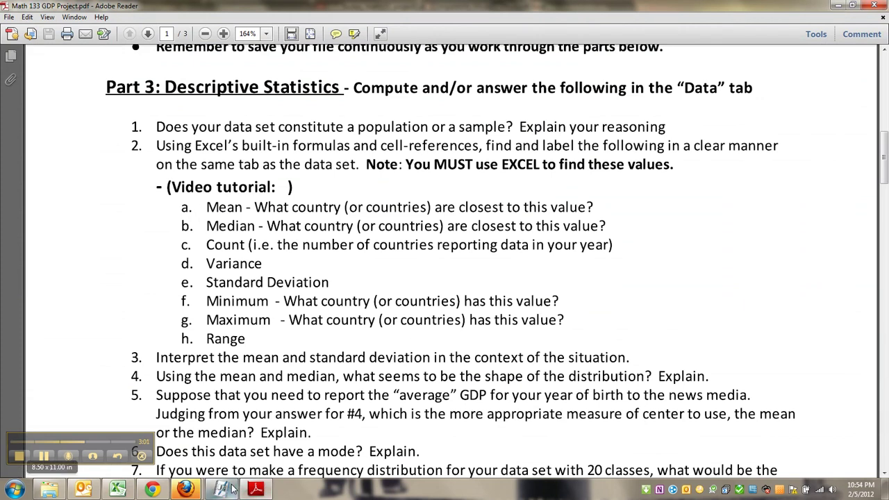
click(256, 488)
click(216, 180)
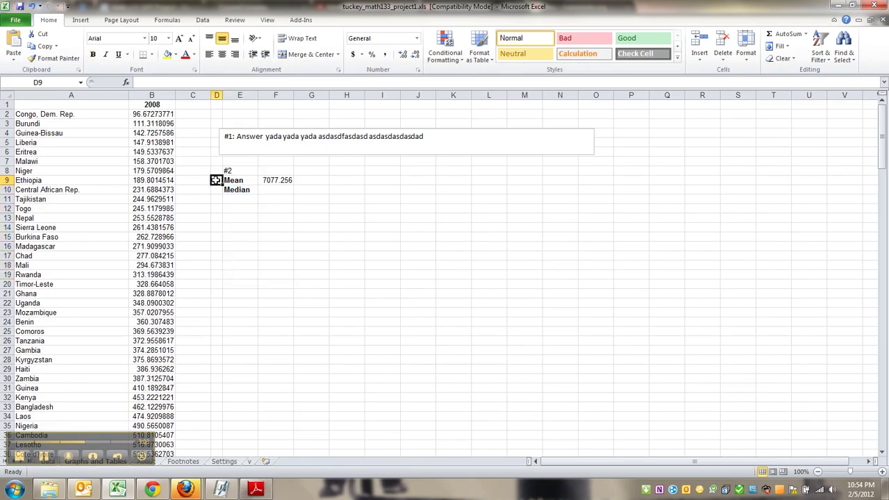
key(Return)
text(b.)
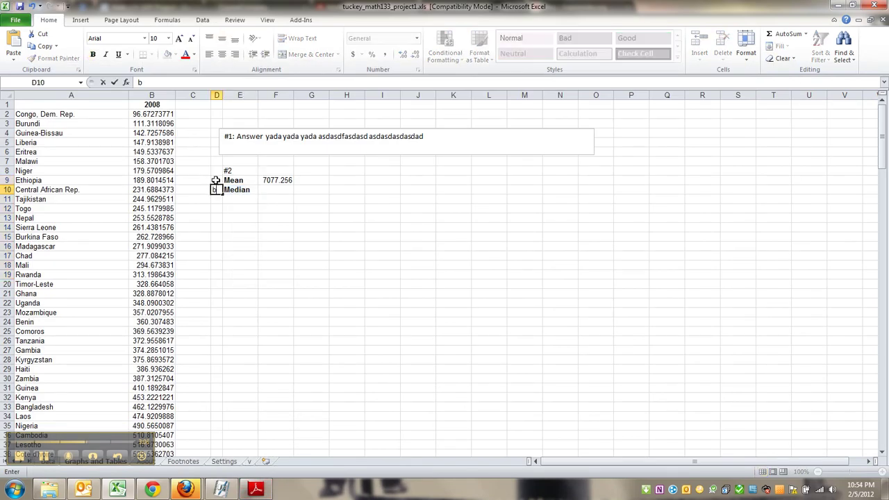
key(Return)
key(Up)
key(Up)
key(shift+Down)
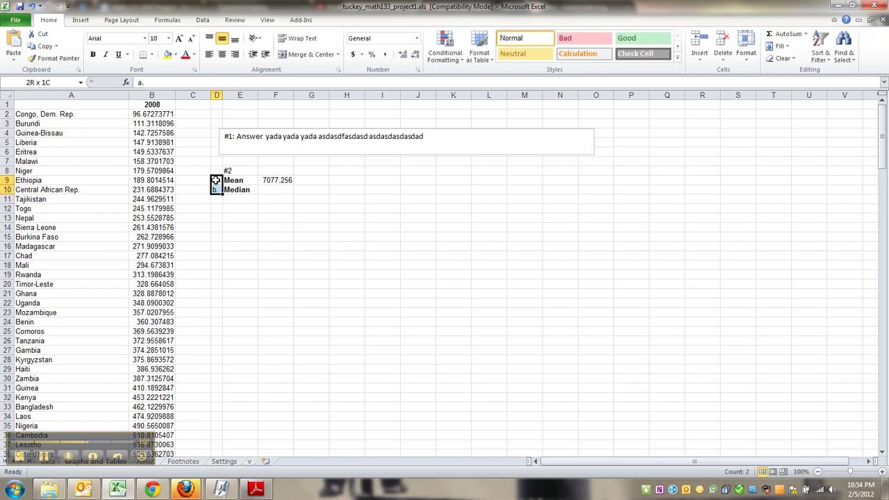
key(ctrl+b)
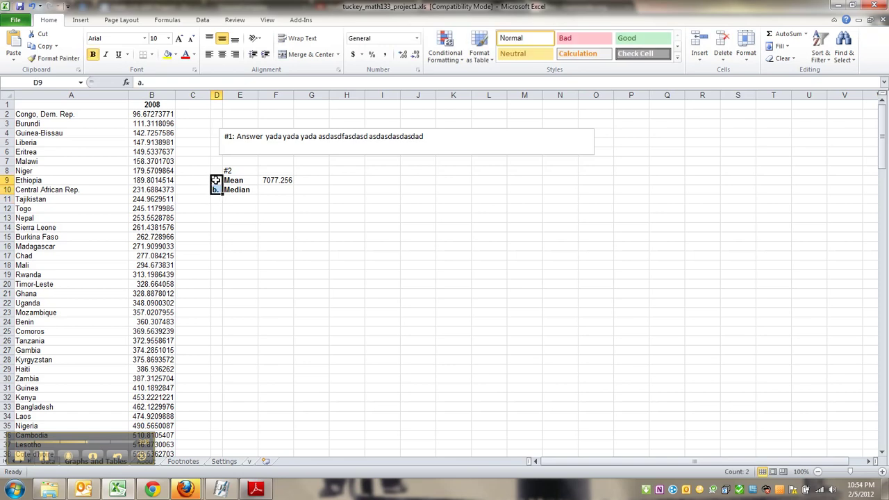
Make the mean value in F9 bold and highlight the Mean row D9:F9 in yellow
click(276, 182)
drag(216, 180, 276, 181)
click(168, 55)
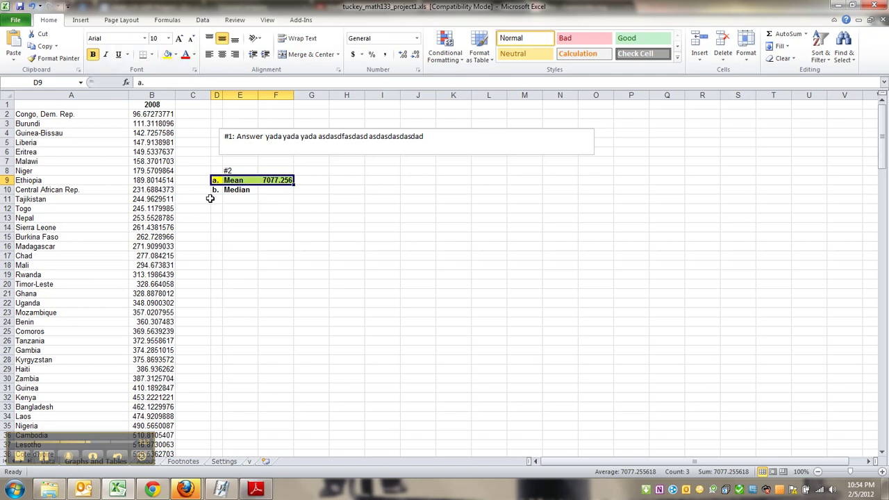
Try a yellow fill on the empty cells D11:F11 and undo it
drag(208, 198, 291, 199)
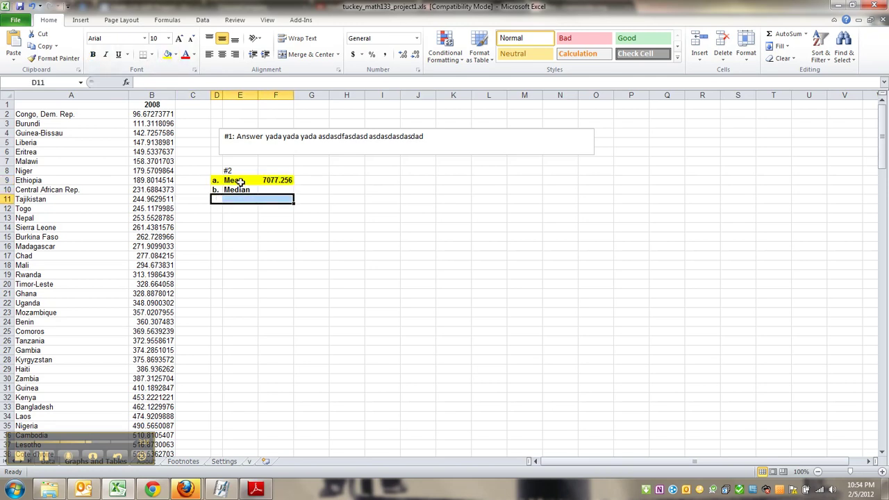
click(167, 55)
key(ctrl+z)
Calculate the median of the 2008 values from B2 down in F10 with the MEDIAN function
click(284, 191)
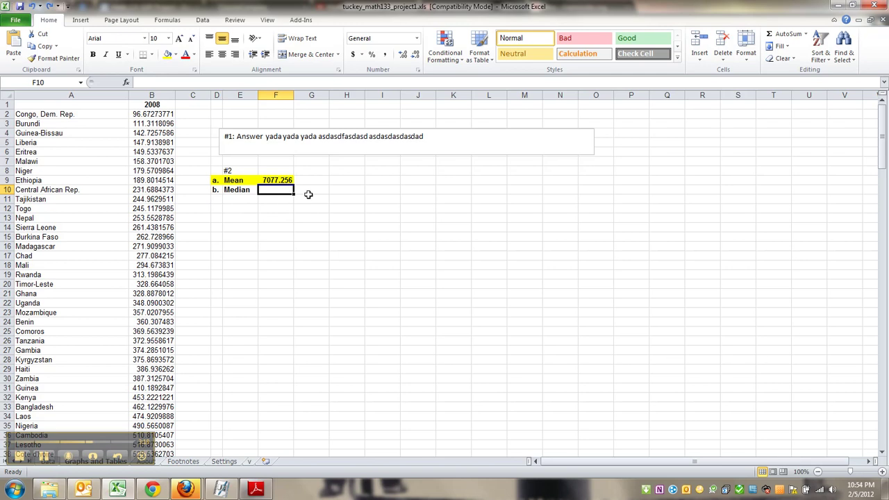
text(=MEDIAN()
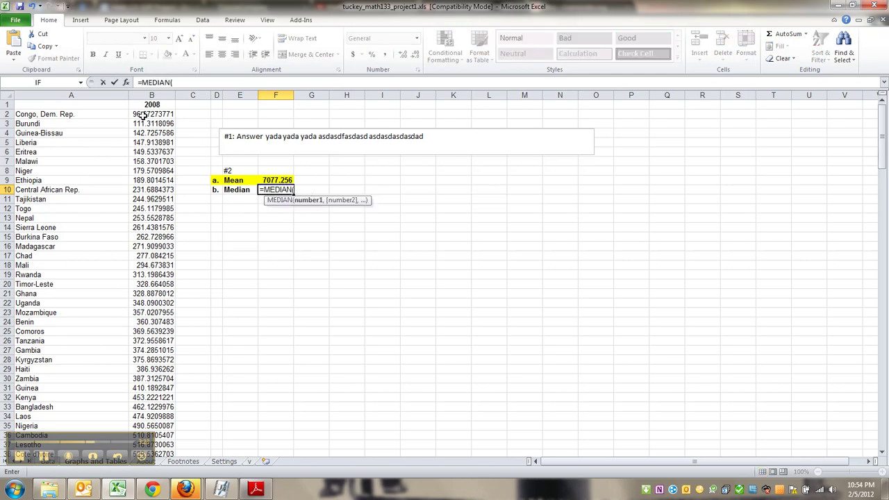
drag(142, 116, 146, 347)
key(Return)
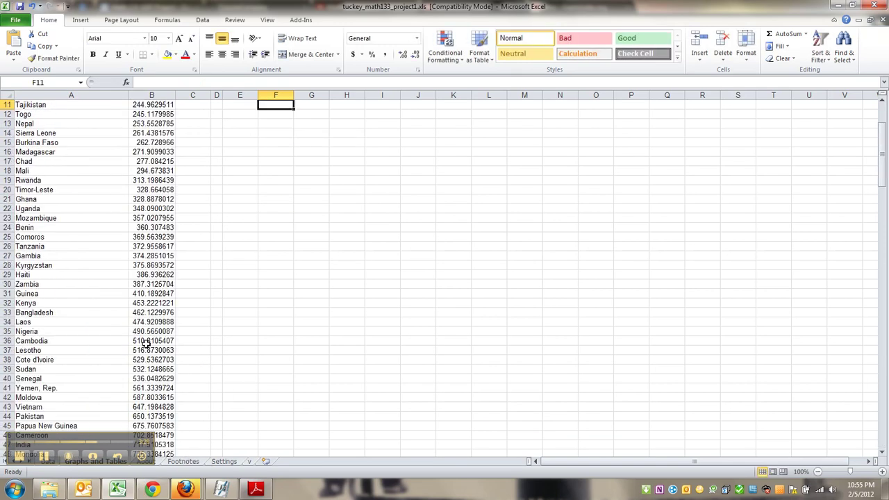
scroll(139, 187, up, 4)
Enter "c." in D11 and "Count" in E11, and make the "c." label and the median value bold
click(217, 199)
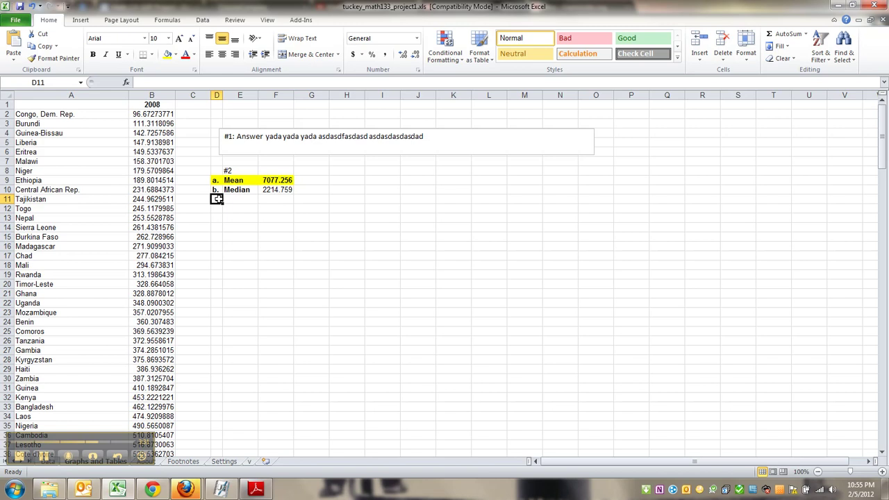
text(c.)
key(Tab)
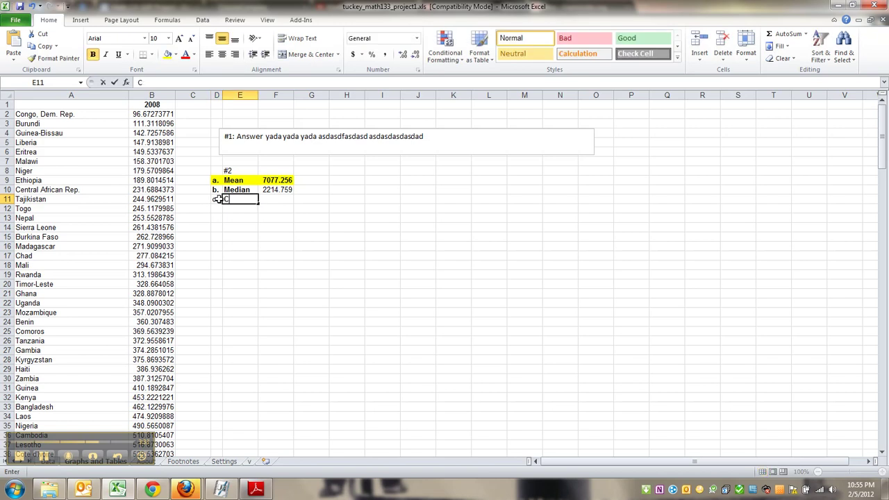
text(Count)
key(Tab)
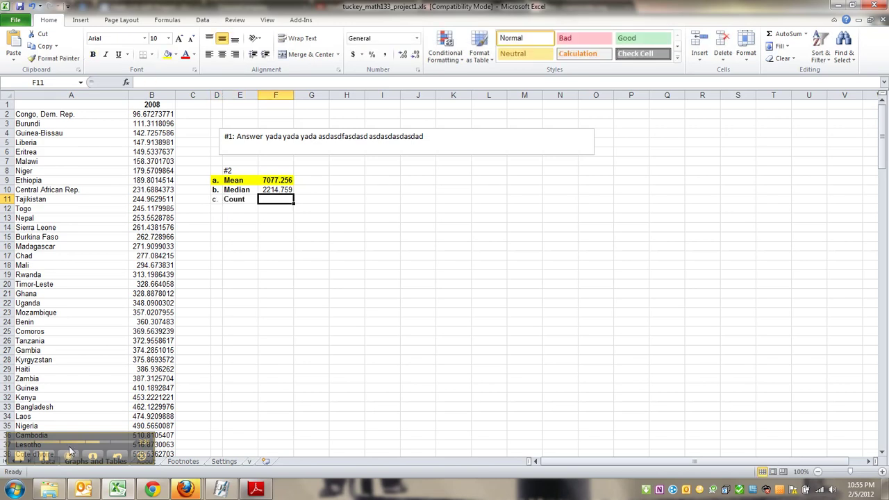
click(299, 277)
Count the countries with 2008 values in F11 using the COUNT function on column B from B2 down
click(276, 199)
text(=C)
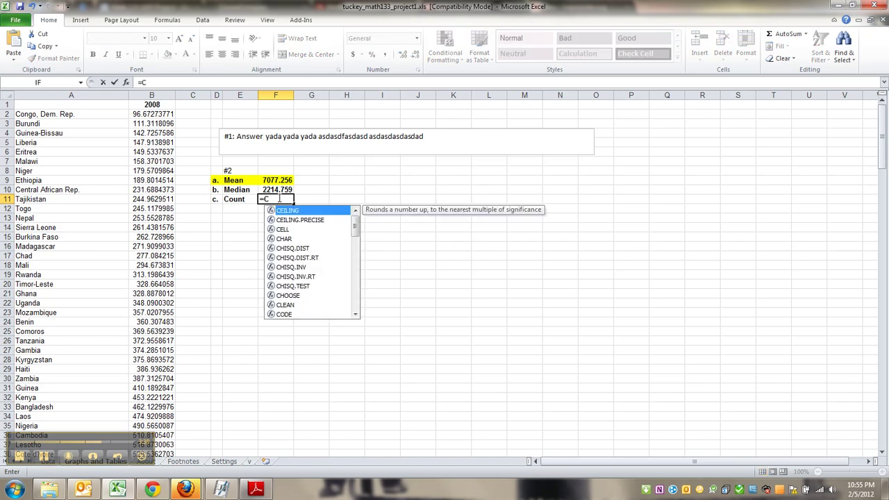
text(OUNT(B)
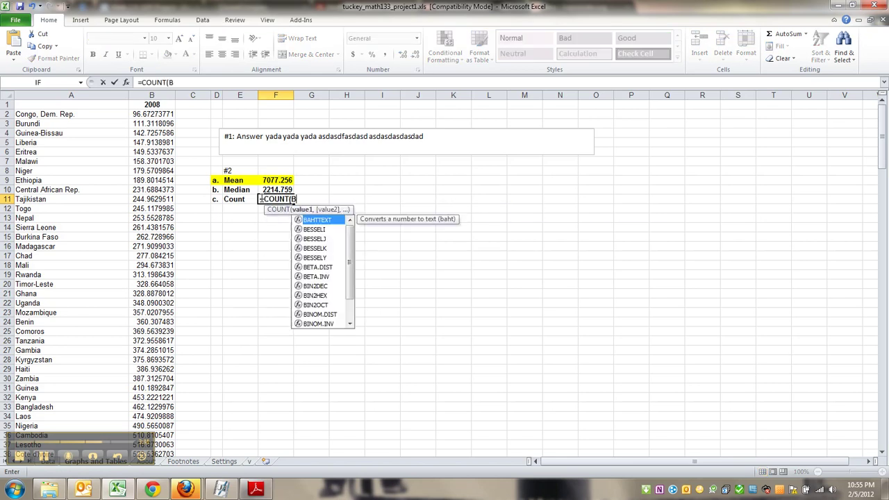
text(2:B171))
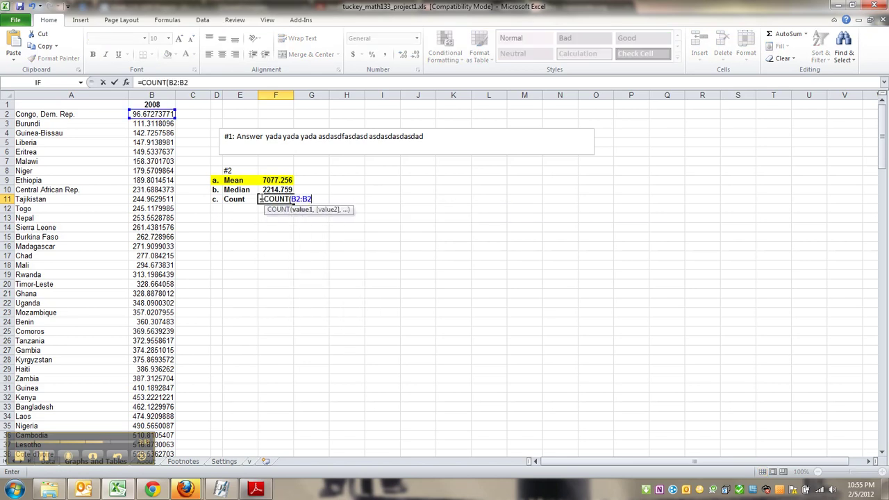
key(Return)
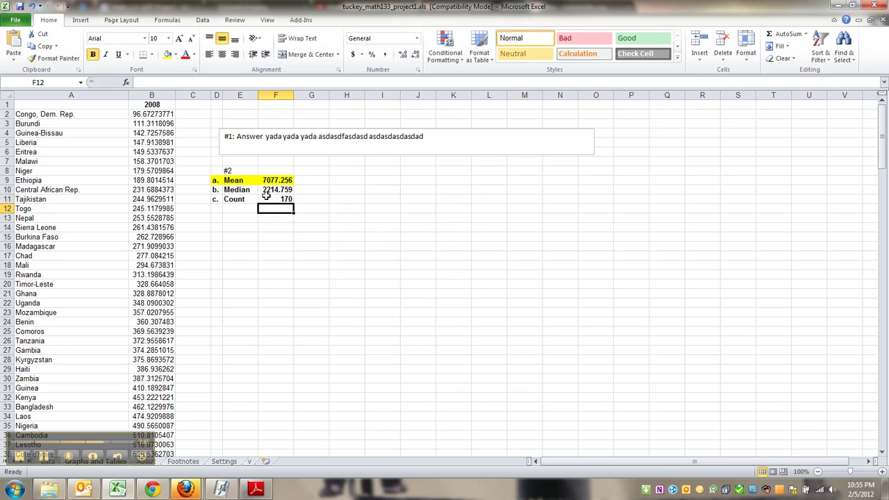
Examine the range used by the count formula in F11 against the last rows of the 2008 data in column B
click(268, 196)
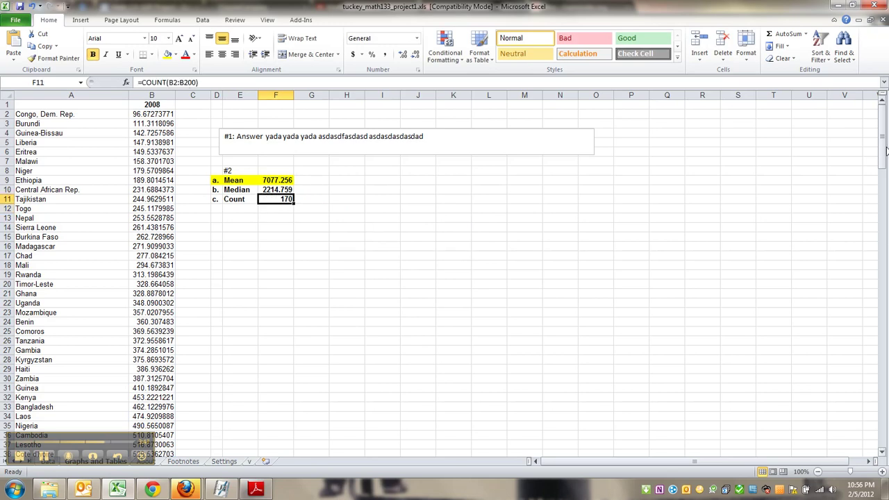
drag(881, 149, 885, 388)
click(186, 82)
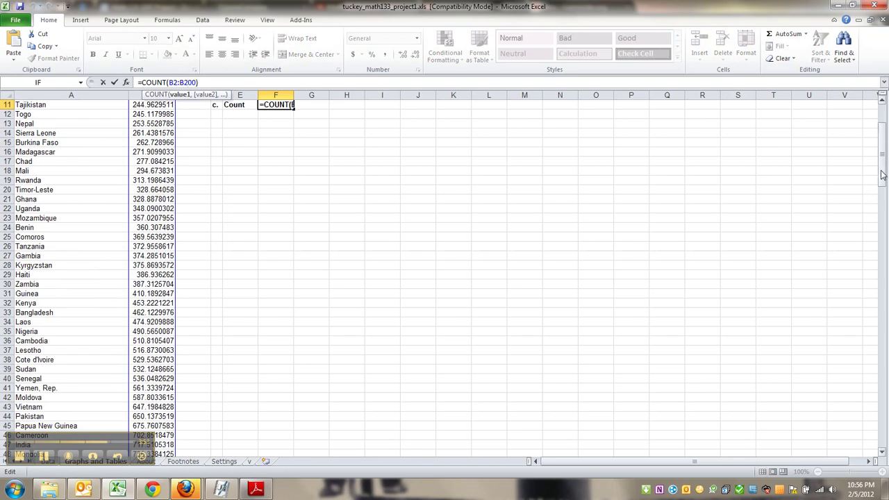
drag(880, 175, 880, 438)
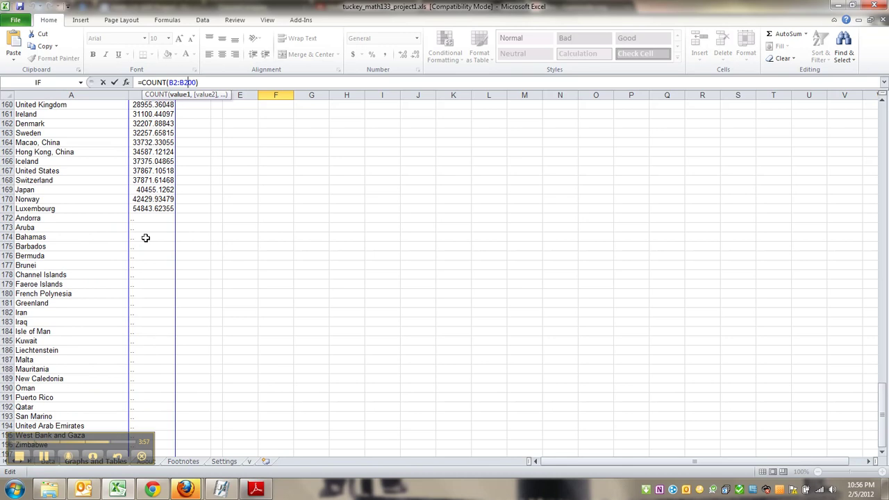
drag(876, 411, 880, 123)
click(215, 209)
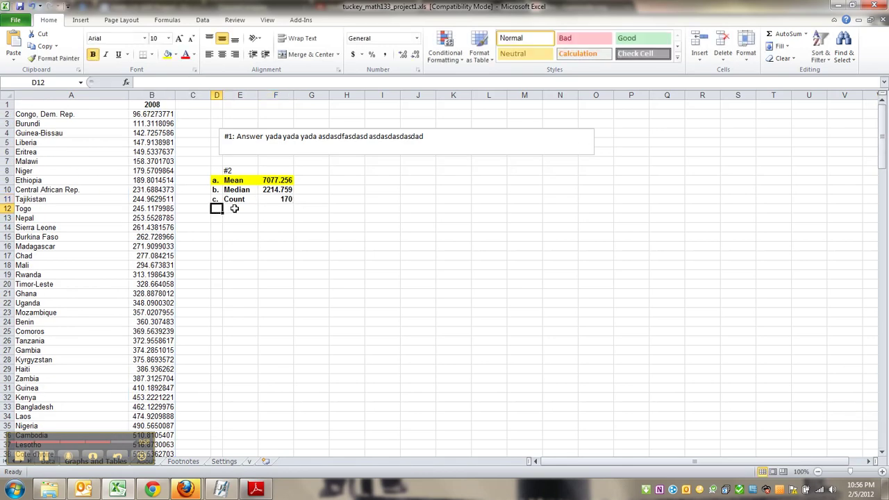
Check the remaining Part 3 statistics in the Math 133 GDP Project PDF in Adobe Reader, and return to the Excel workbook
click(838, 6)
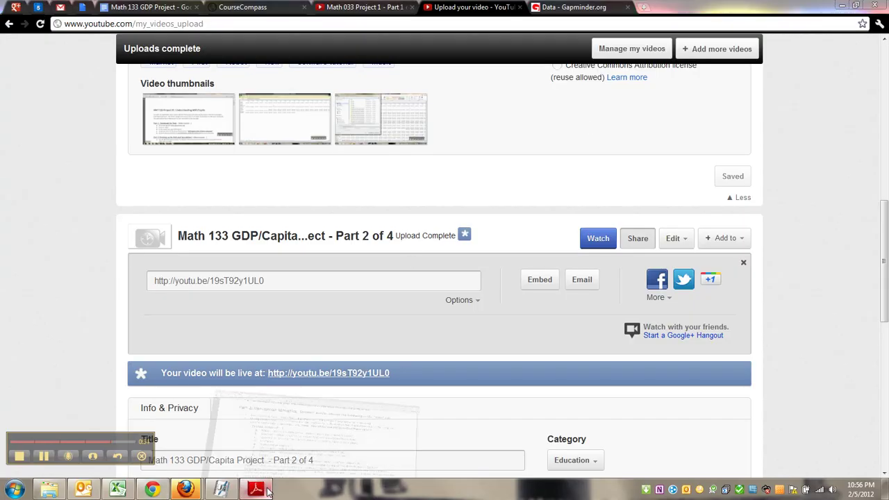
click(254, 450)
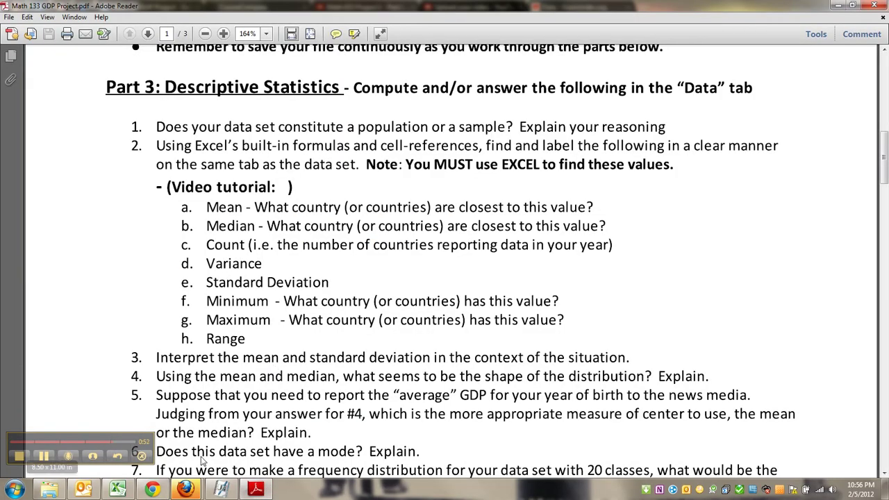
click(119, 490)
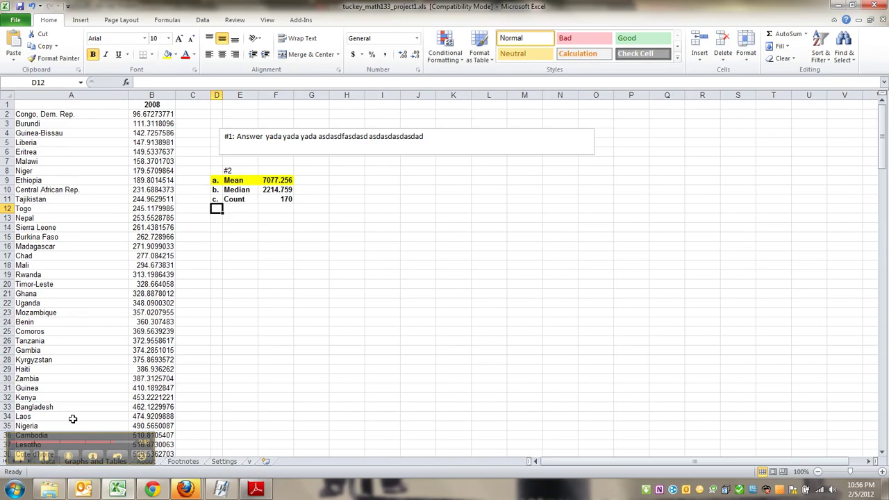
click(48, 460)
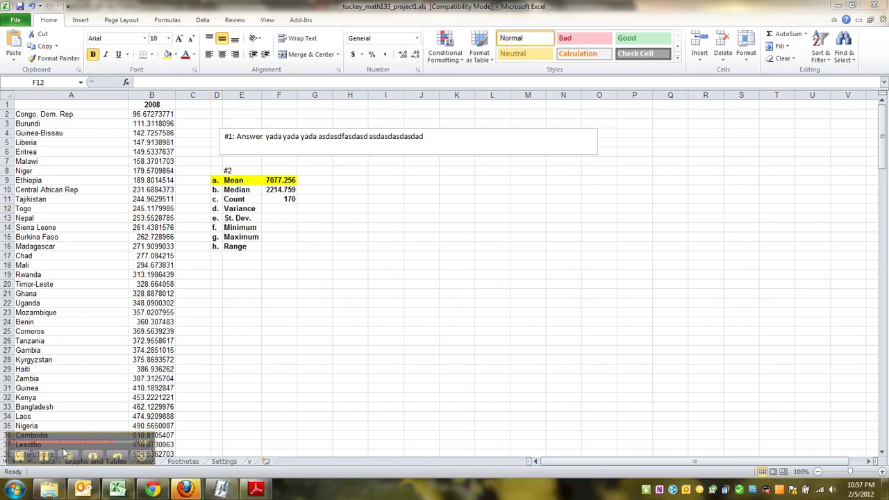
Calculate the population variance of the 2008 values in F12 with VAR.P over B2:B200
text(=)
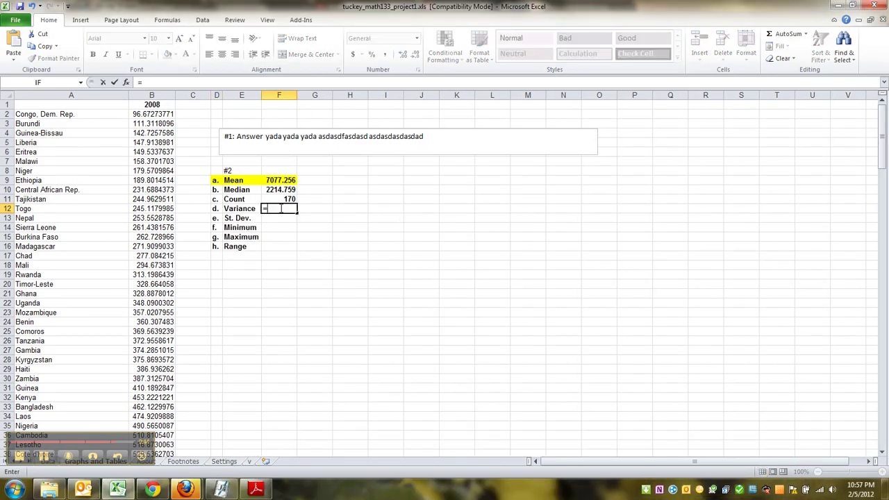
text(VAR()
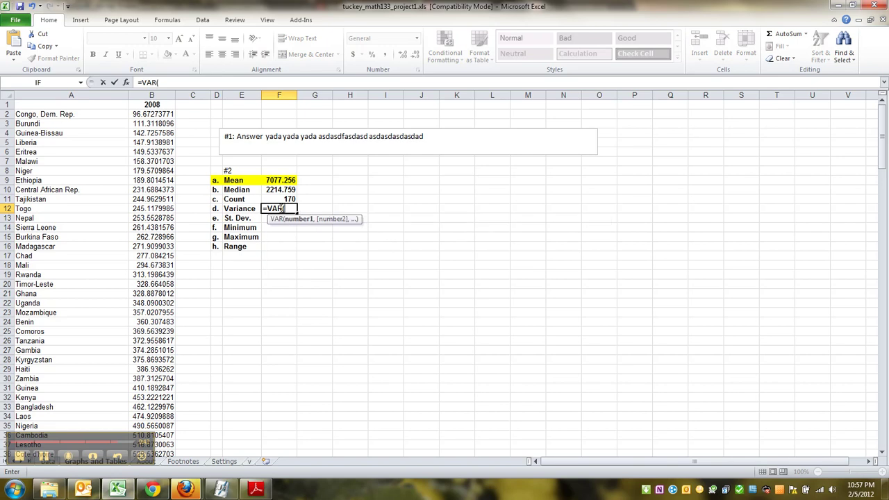
key(BackSpace)
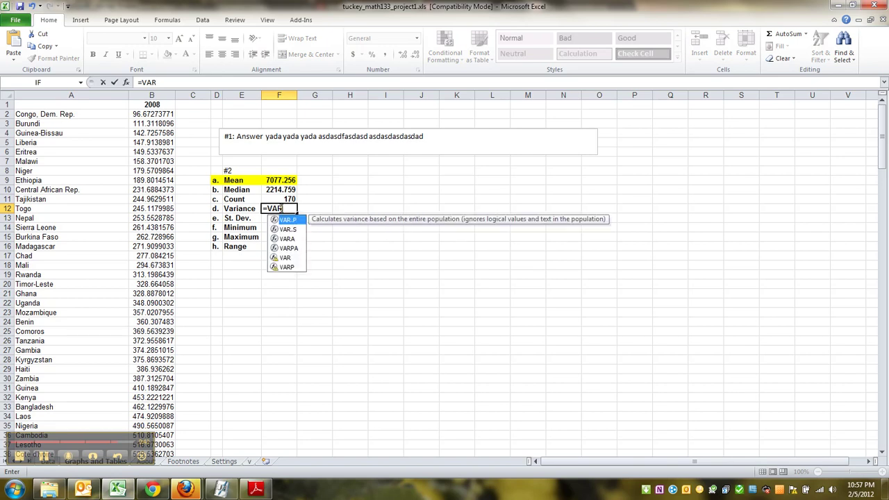
double_click(290, 220)
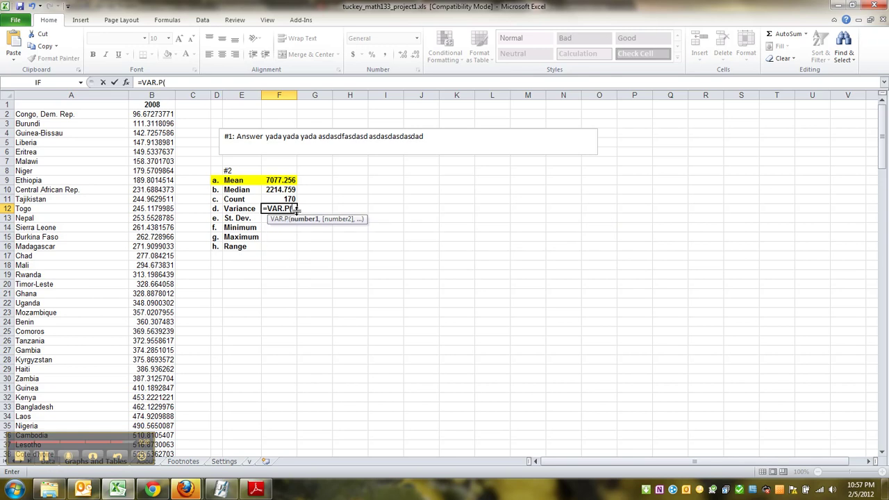
text(B2:B2)
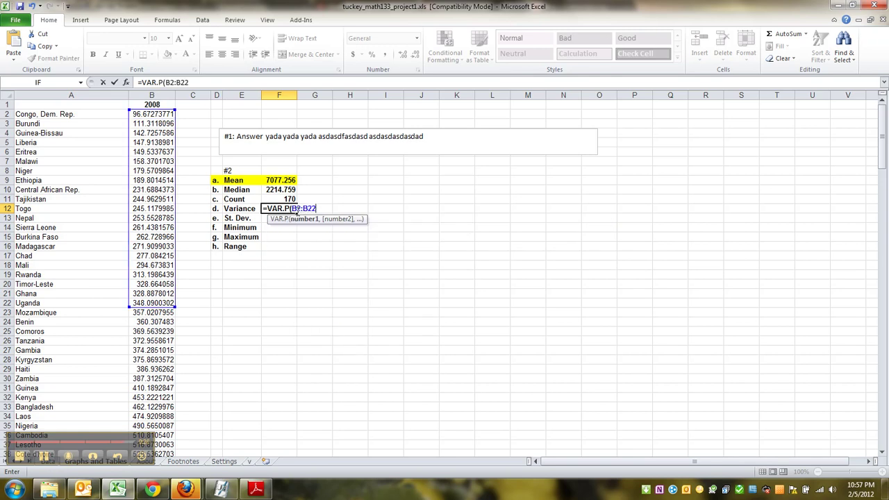
text(00))
key(Return)
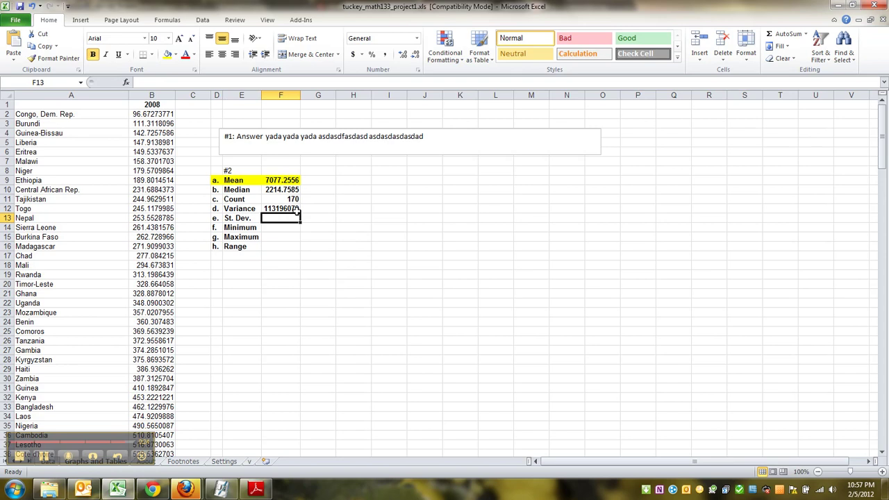
Change the variance formula in F12 to the sample version, VAR.S, over B2:B200
click(297, 211)
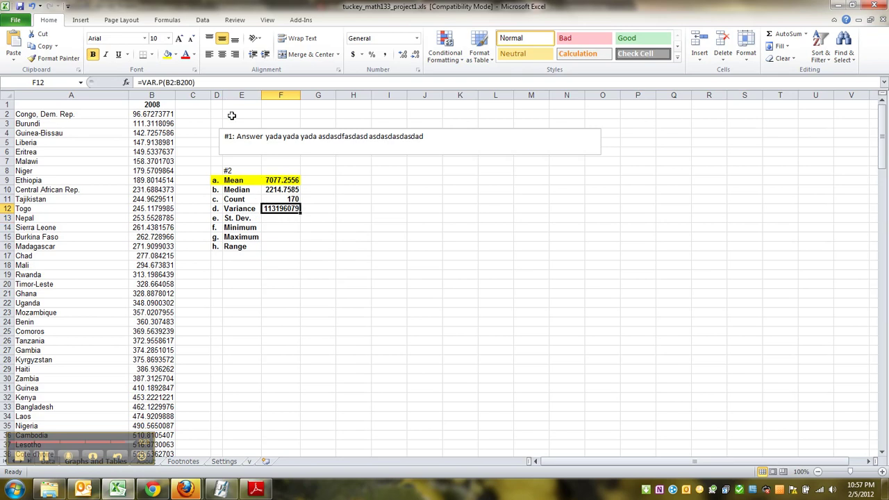
click(160, 81)
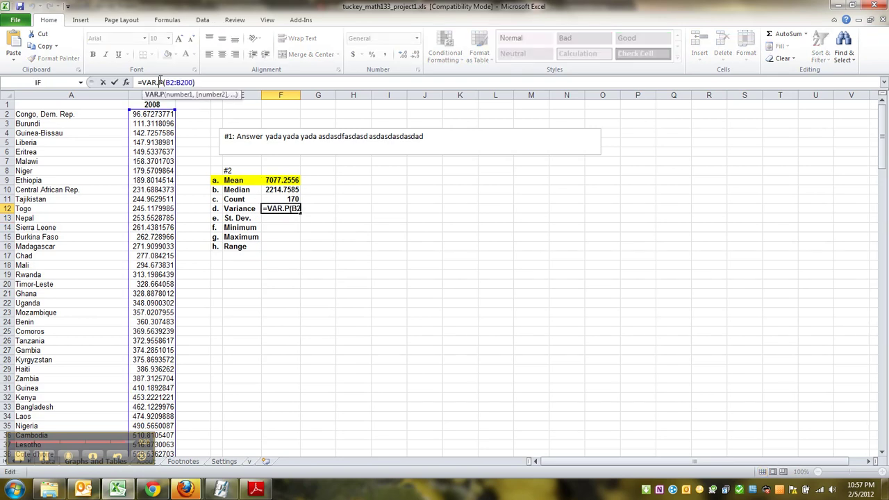
key(BackSpace)
text(S)
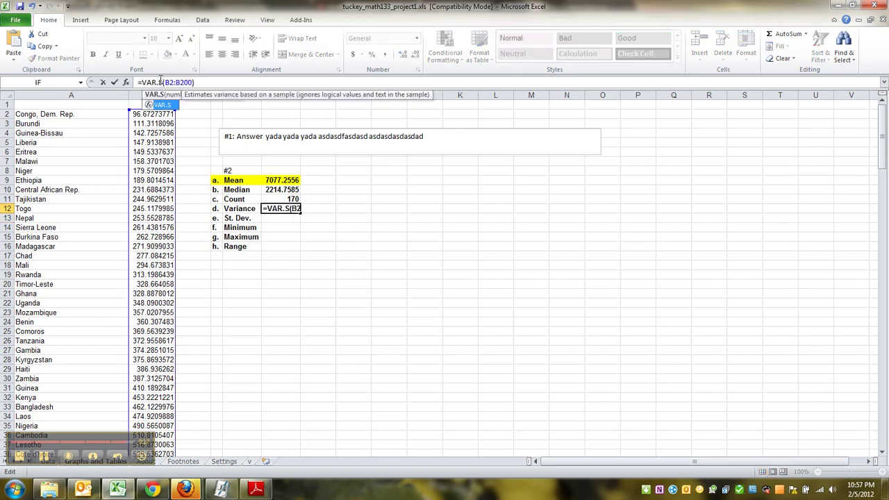
key(Return)
key(Up)
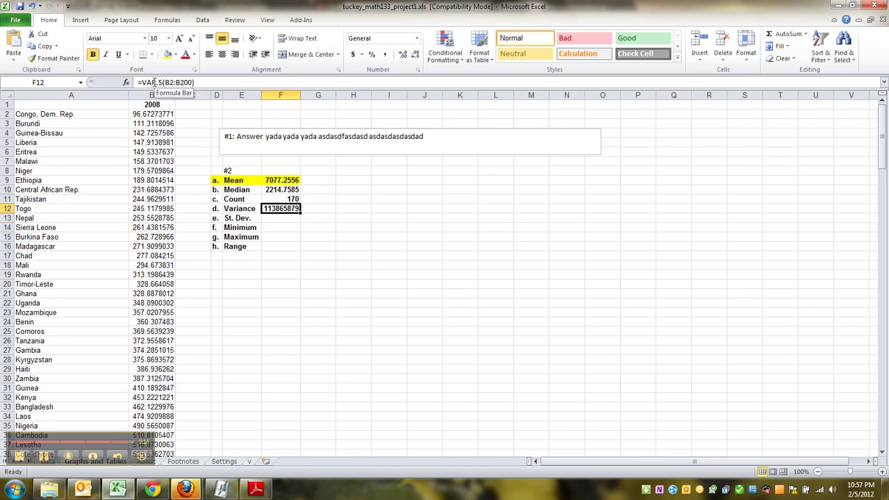
Change the variance function in F12 to the older VAR form, trying VARP first, and keep the range B2:B200
click(160, 82)
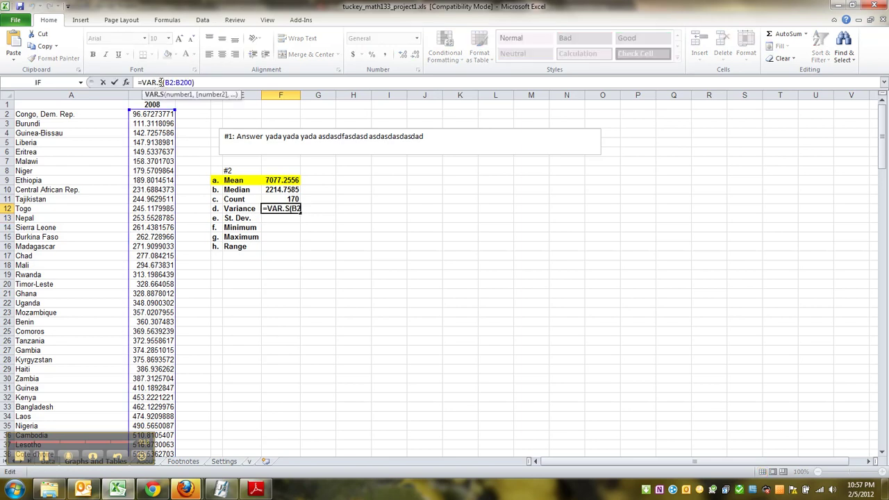
key(BackSpace)
key(BackSpace)
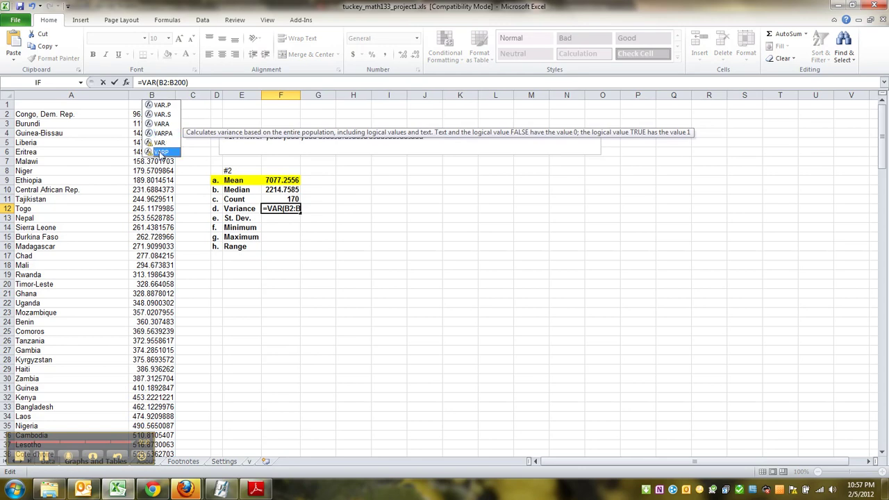
text(P)
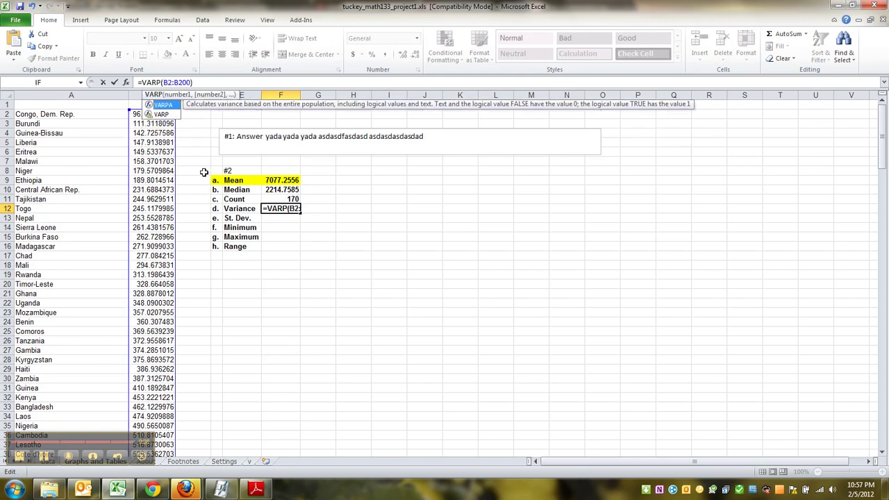
click(162, 82)
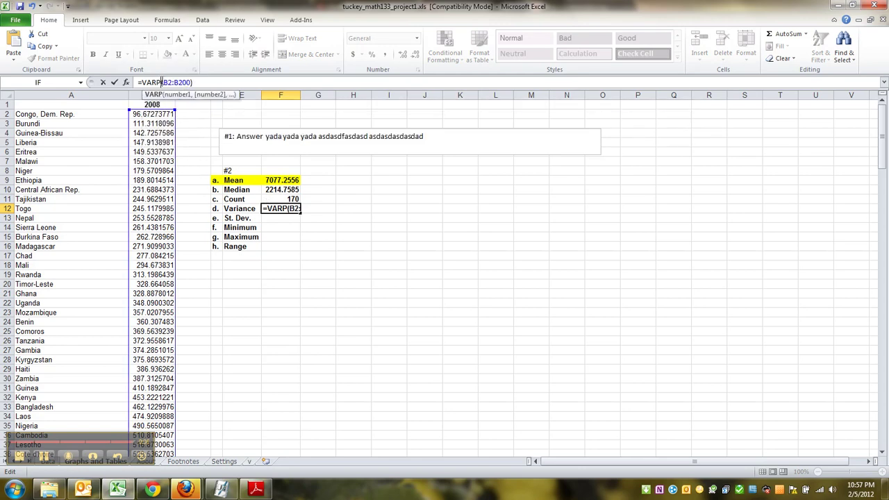
key(BackSpace)
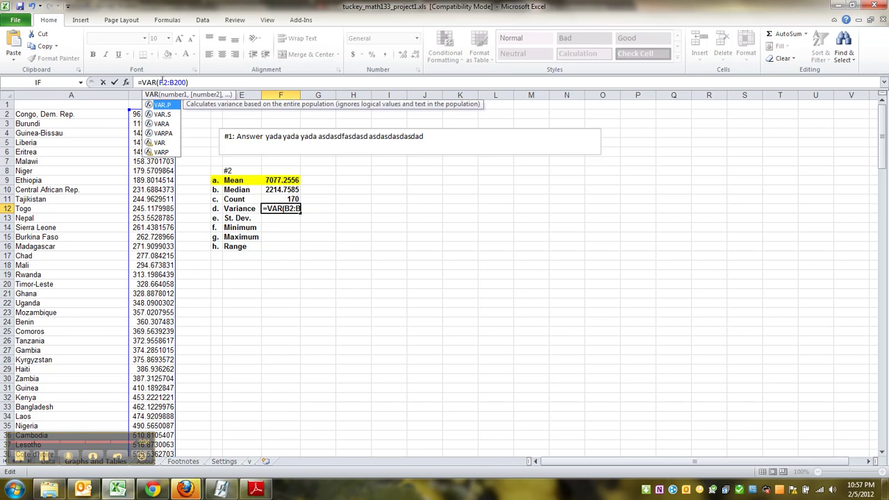
key(Return)
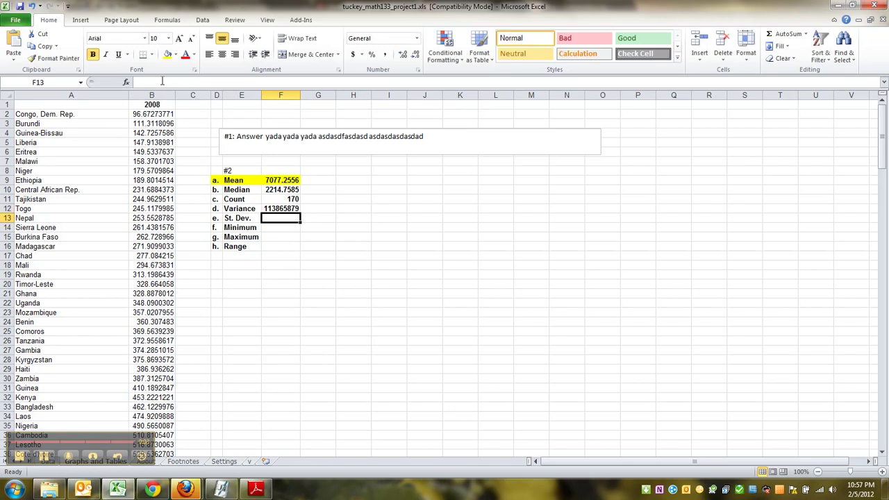
click(285, 207)
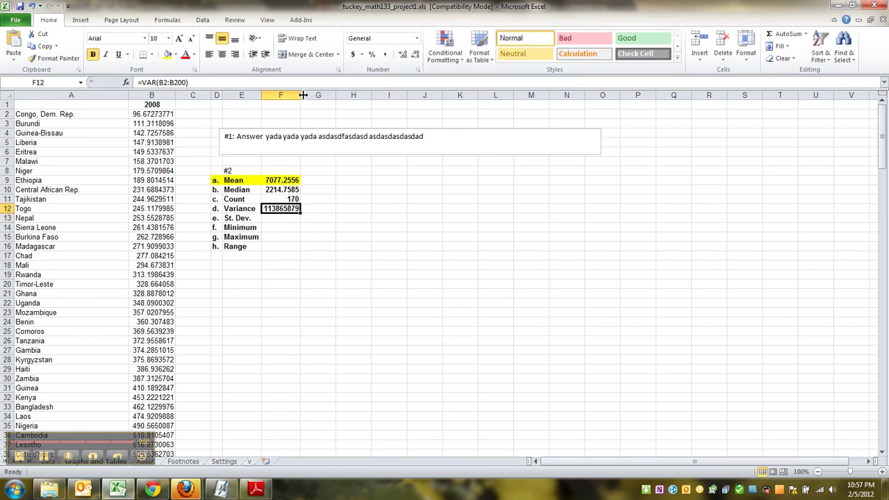